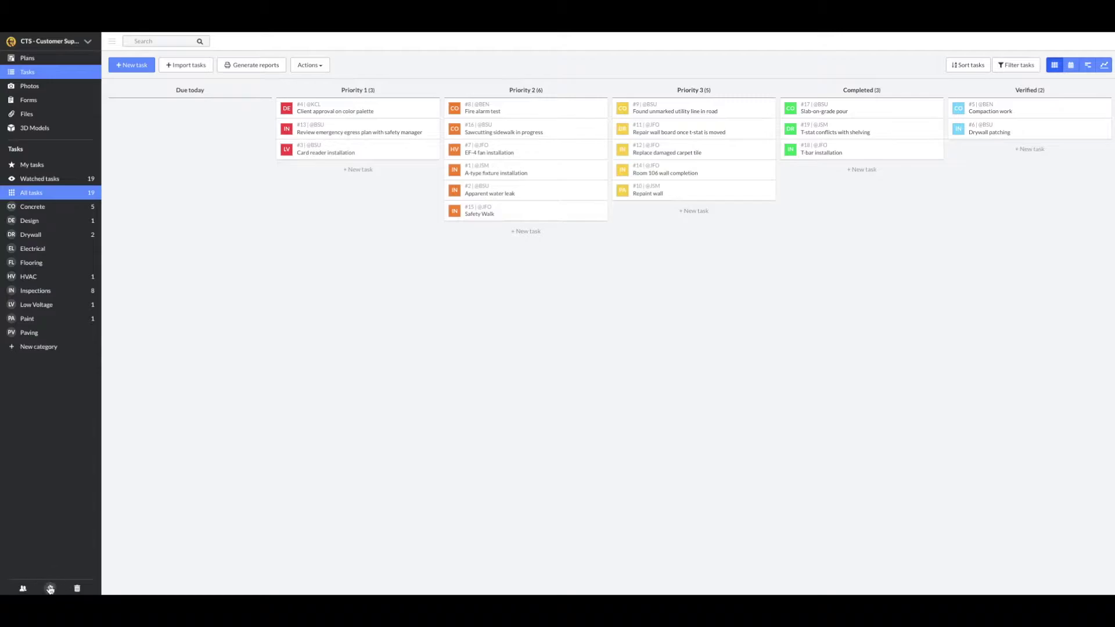
Open the project settings page for CTS - Customer Support #2.
left_click(50, 589)
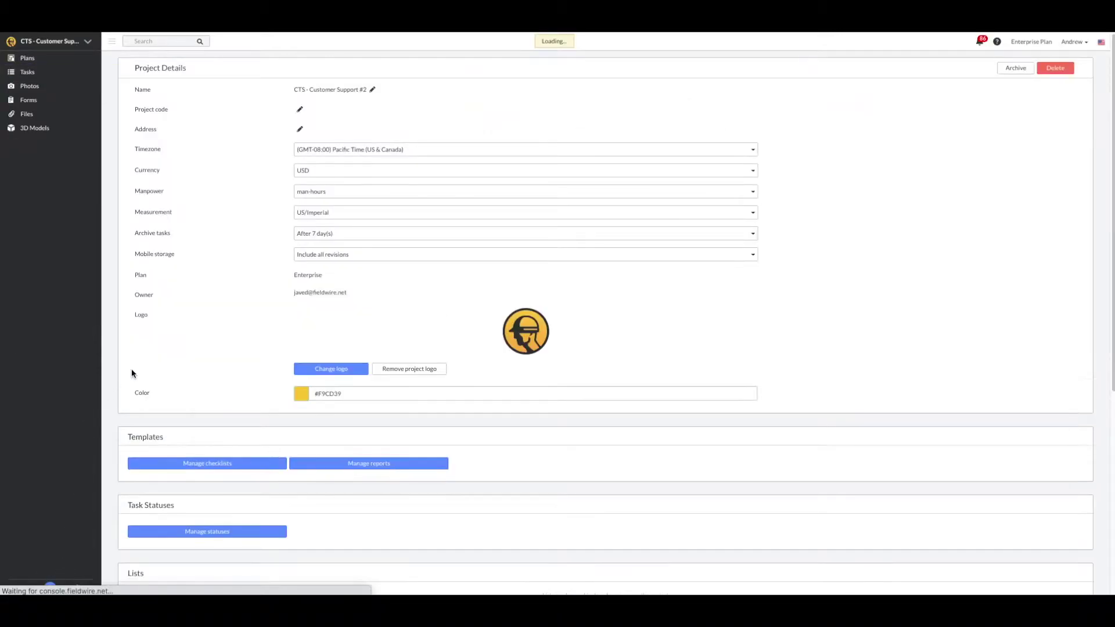
scroll(204, 319, "down", 1)
scroll(204, 320, "down", 2)
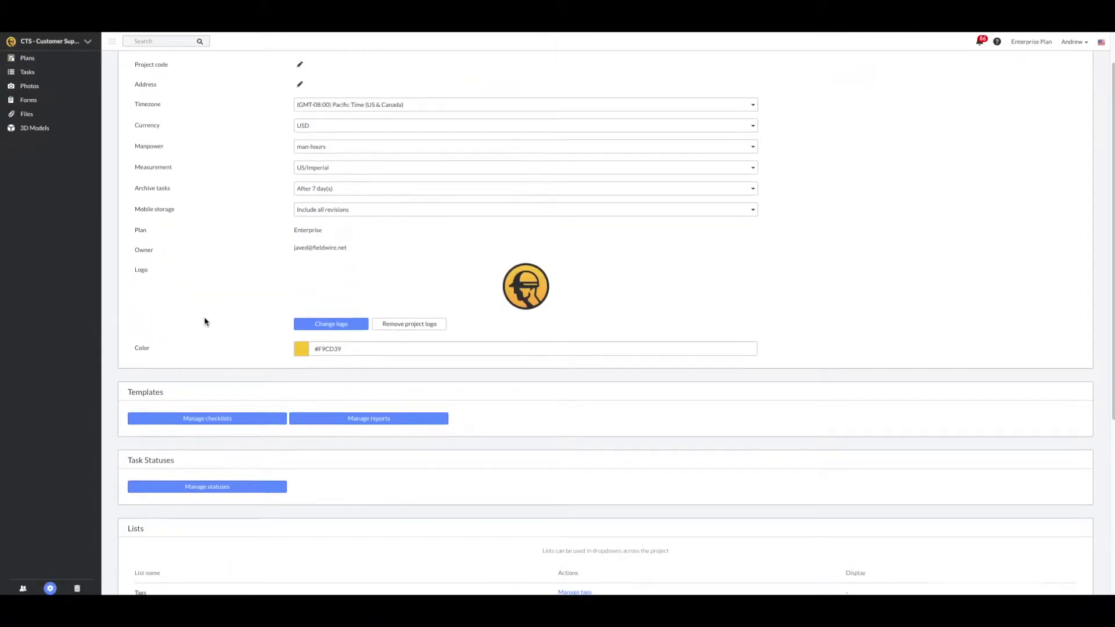
scroll(205, 321, "down", 2)
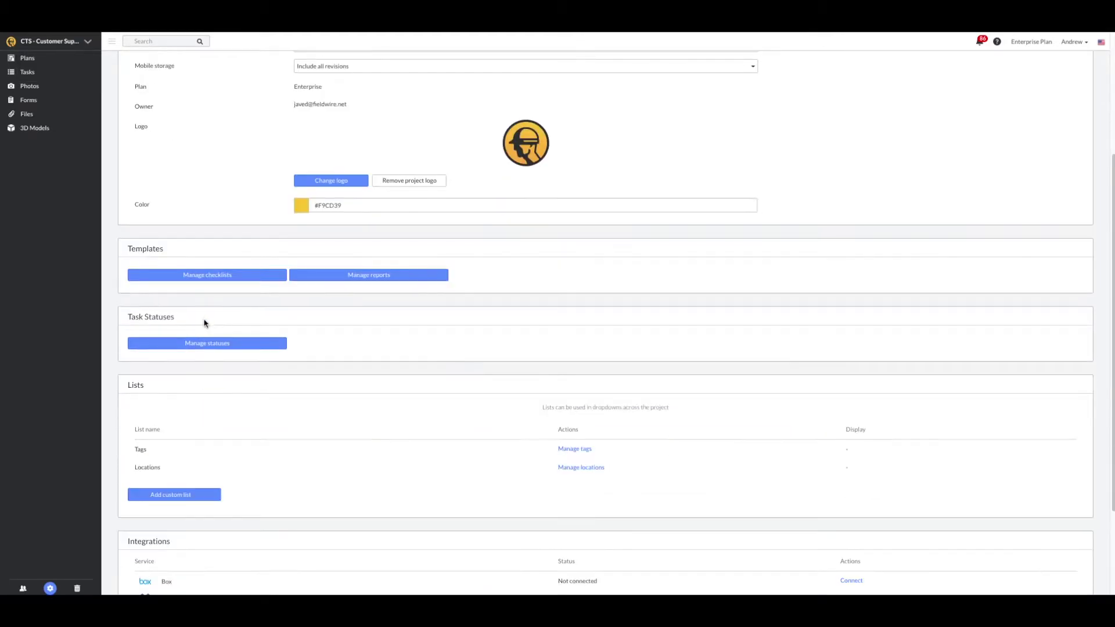
left_click(205, 345)
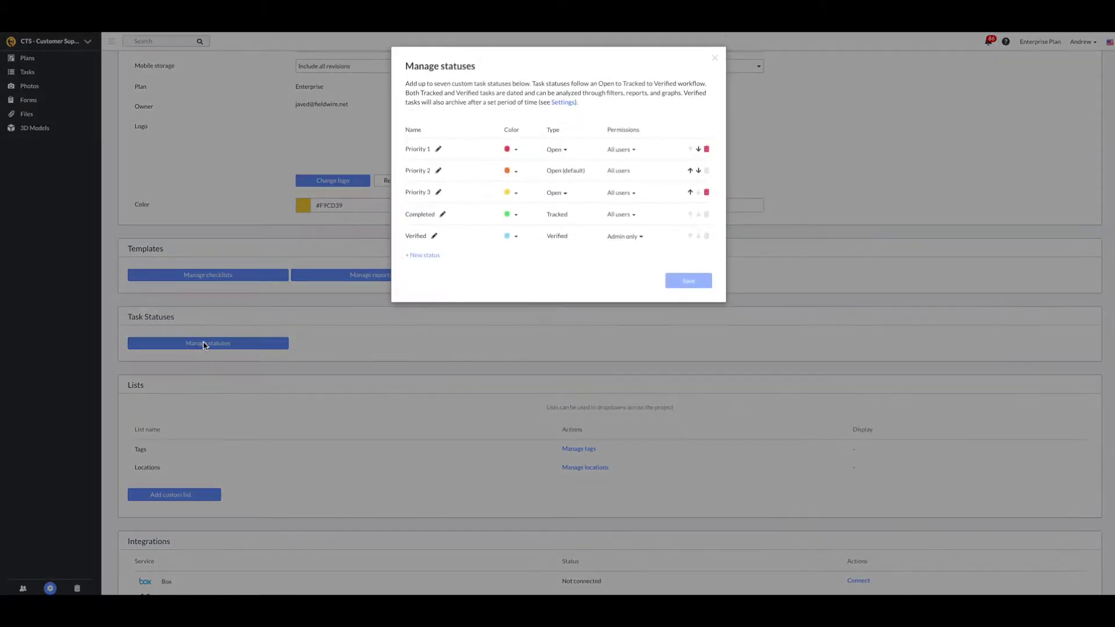
left_click(714, 58)
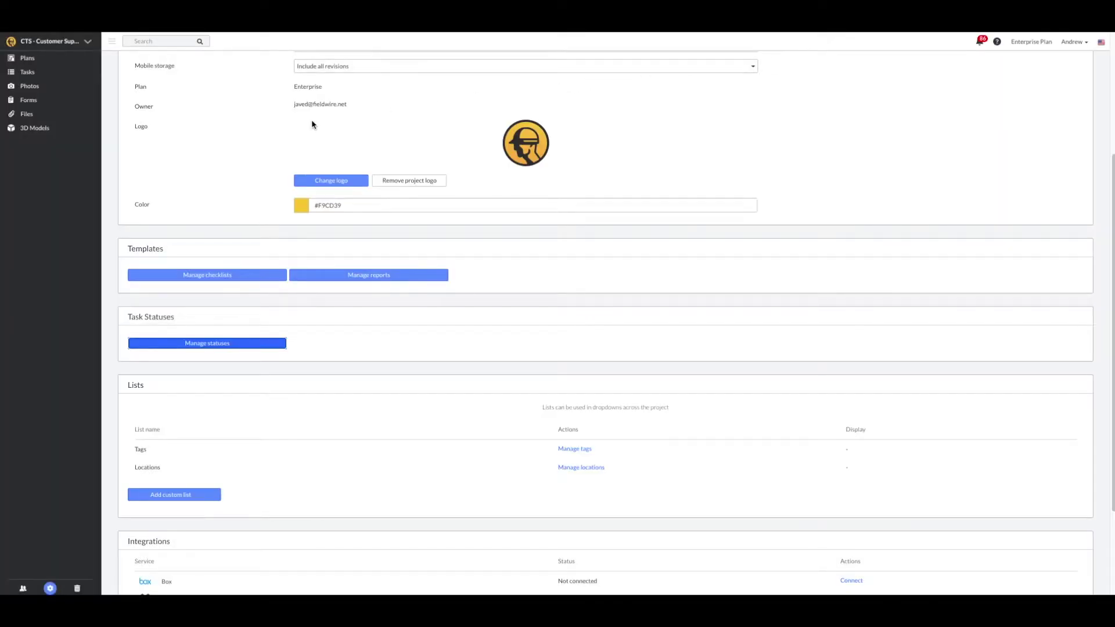
left_click(40, 72)
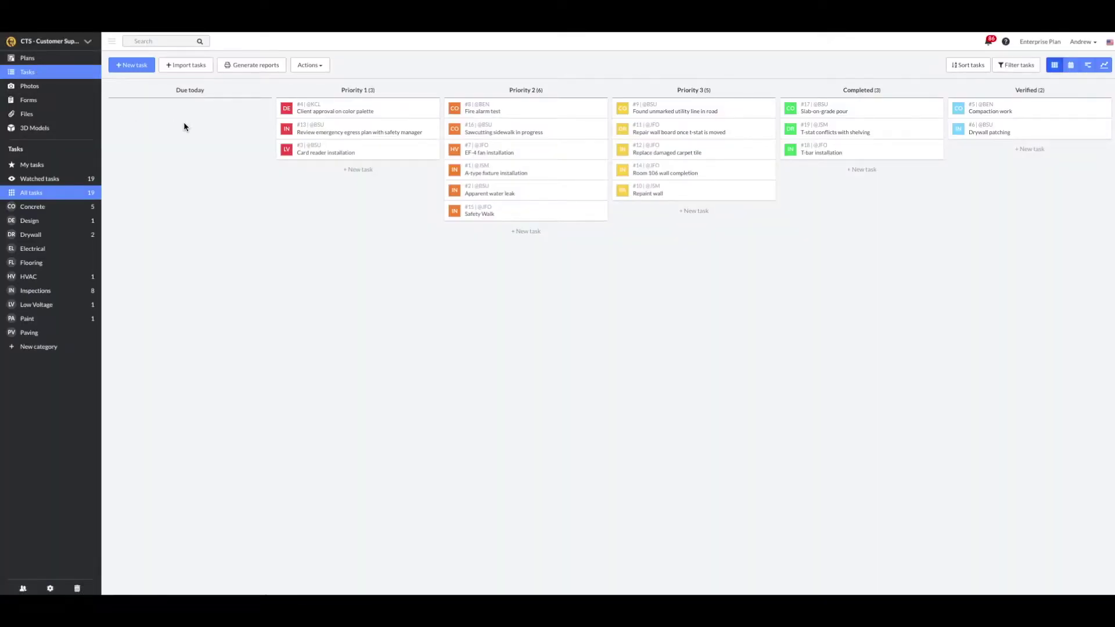
Open Manage statuses from the board and highlight its Name, Color, Type and Permissions columns.
mouse_move(344, 90)
left_click(432, 90)
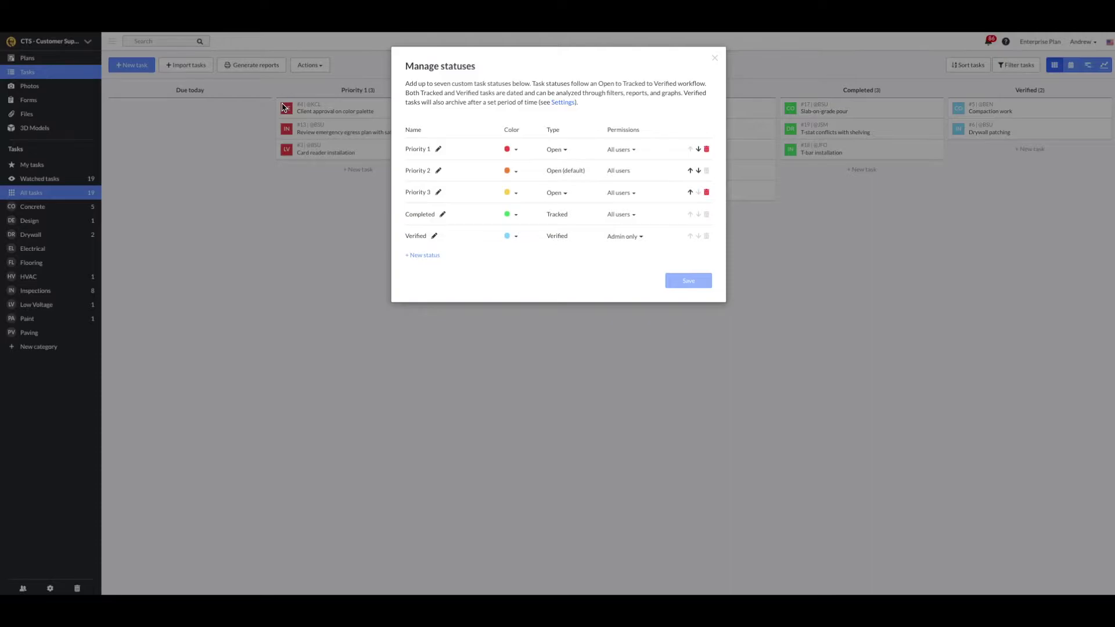
double_click(424, 127)
double_click(511, 130)
double_click(556, 130)
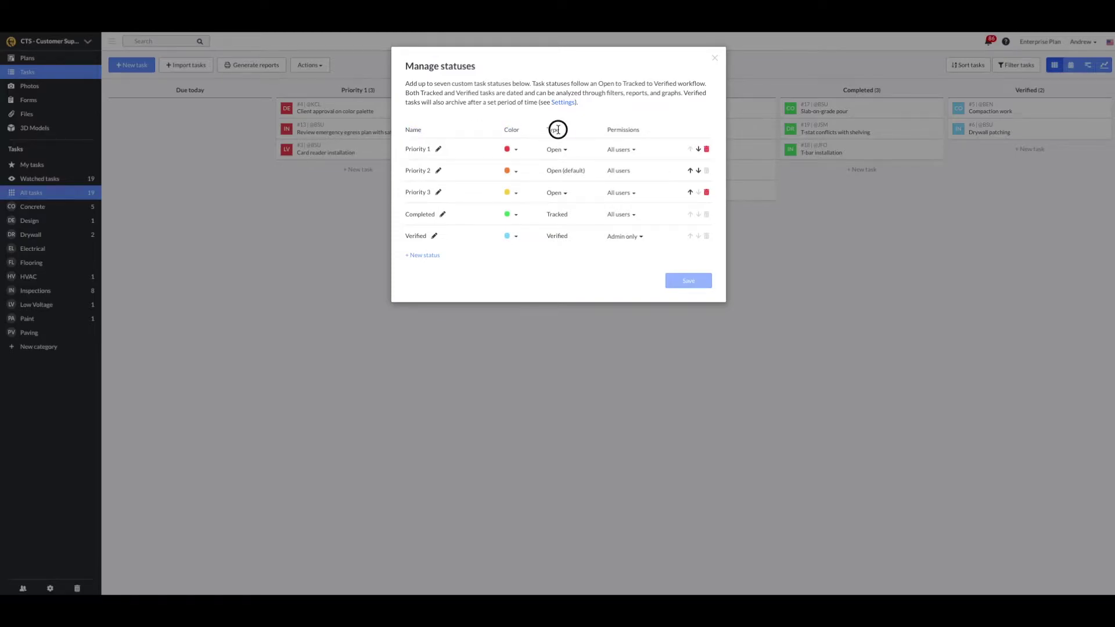
left_click(639, 129)
double_click(639, 129)
left_click(667, 123)
left_click(433, 257)
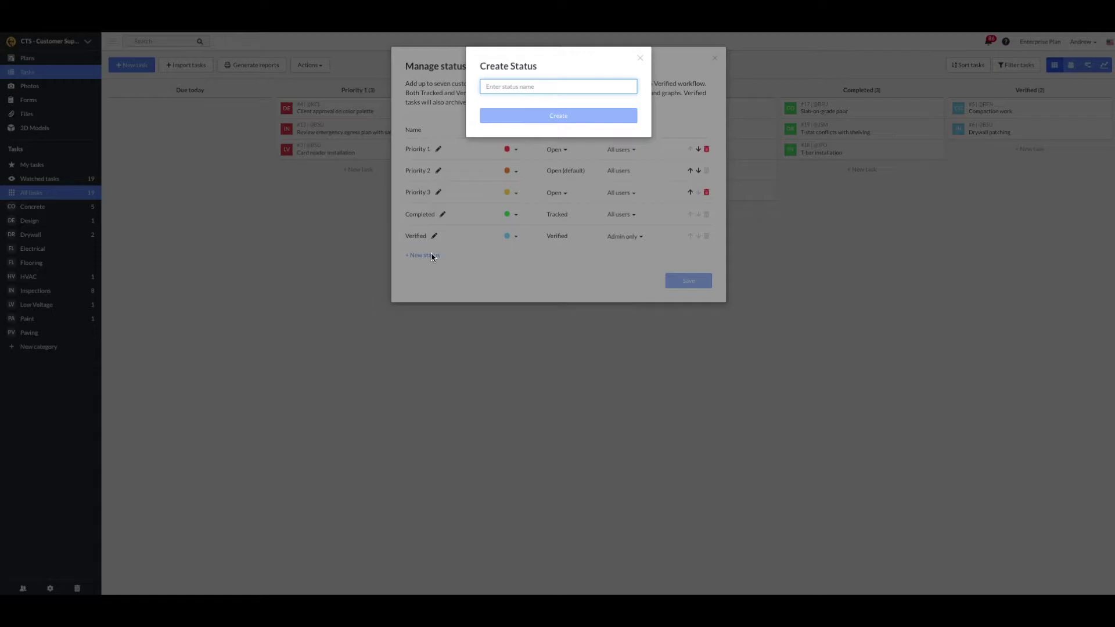
left_click(640, 61)
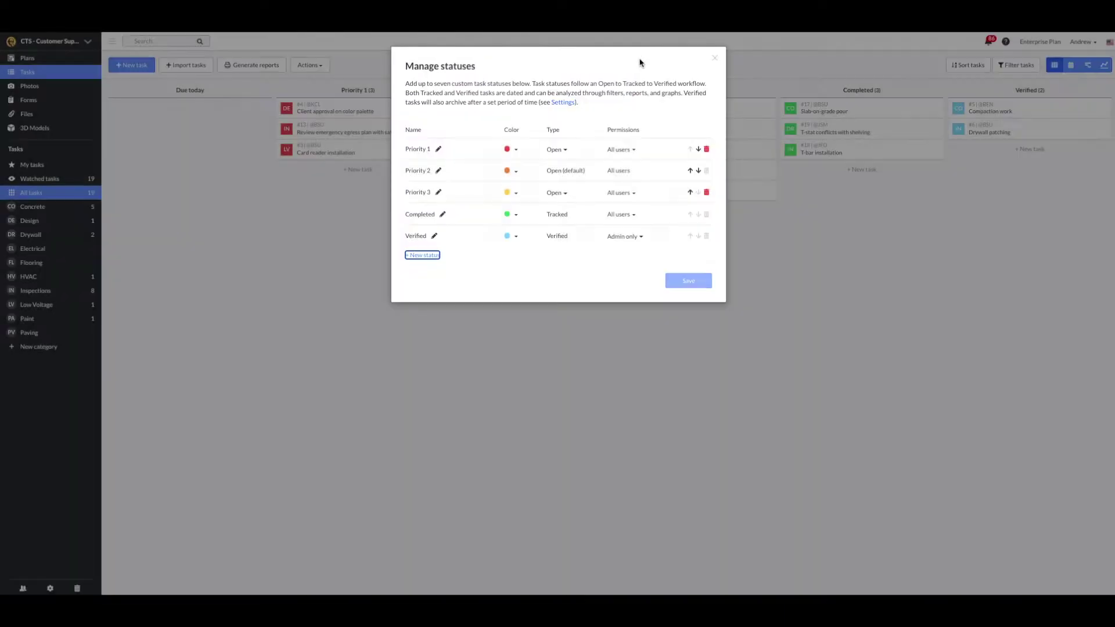
left_click(706, 151)
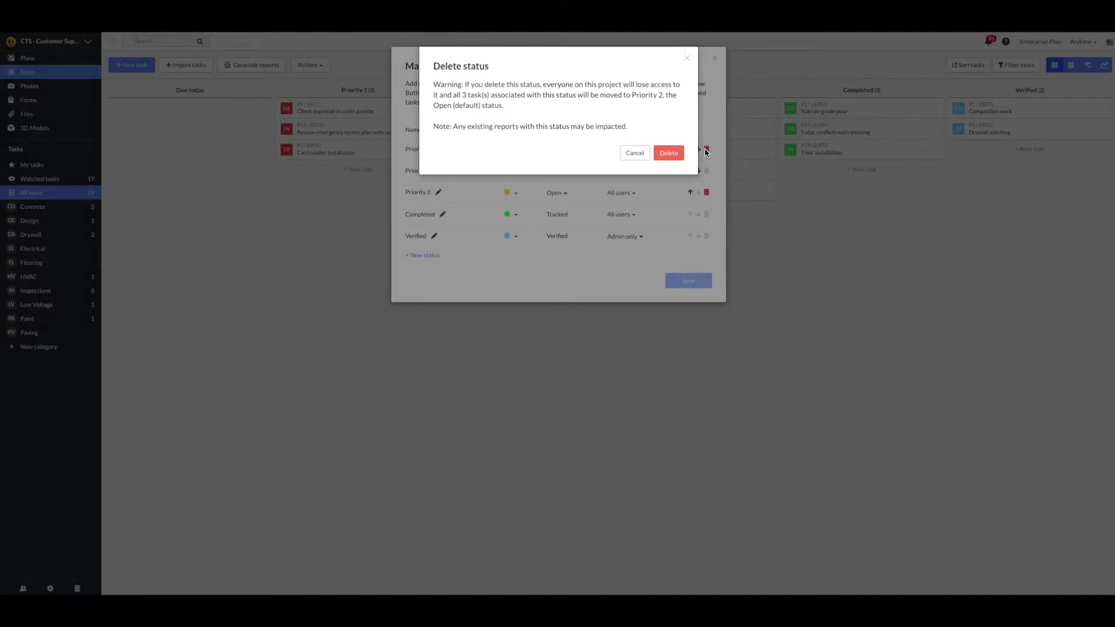
left_click(688, 60)
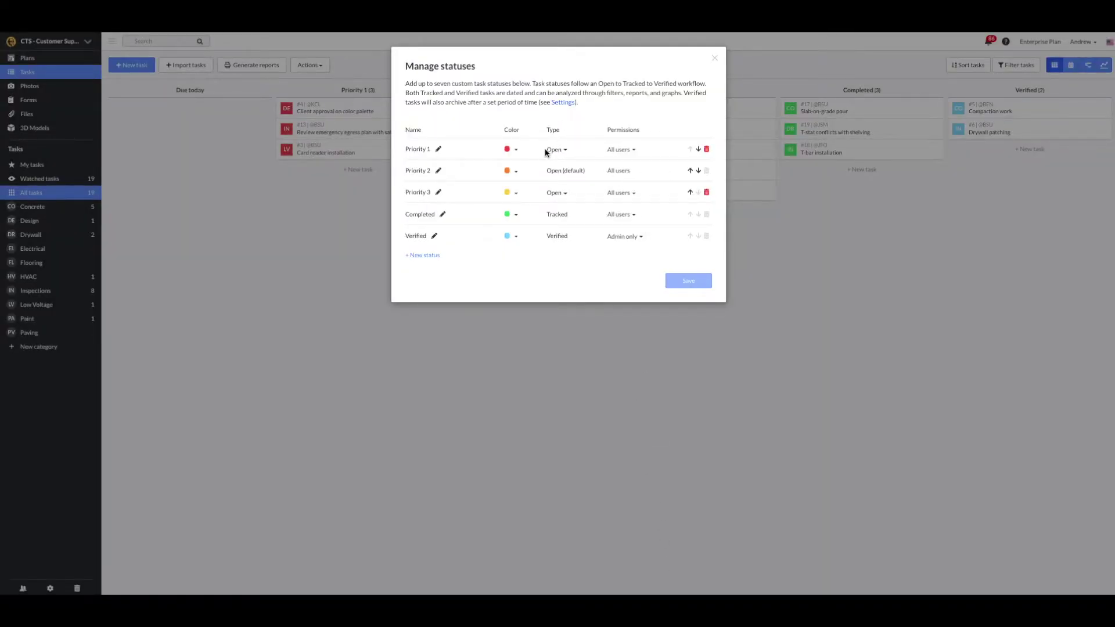
left_click_drag(547, 152, 561, 152)
left_click_drag(546, 214, 567, 214)
left_click_drag(544, 236, 570, 237)
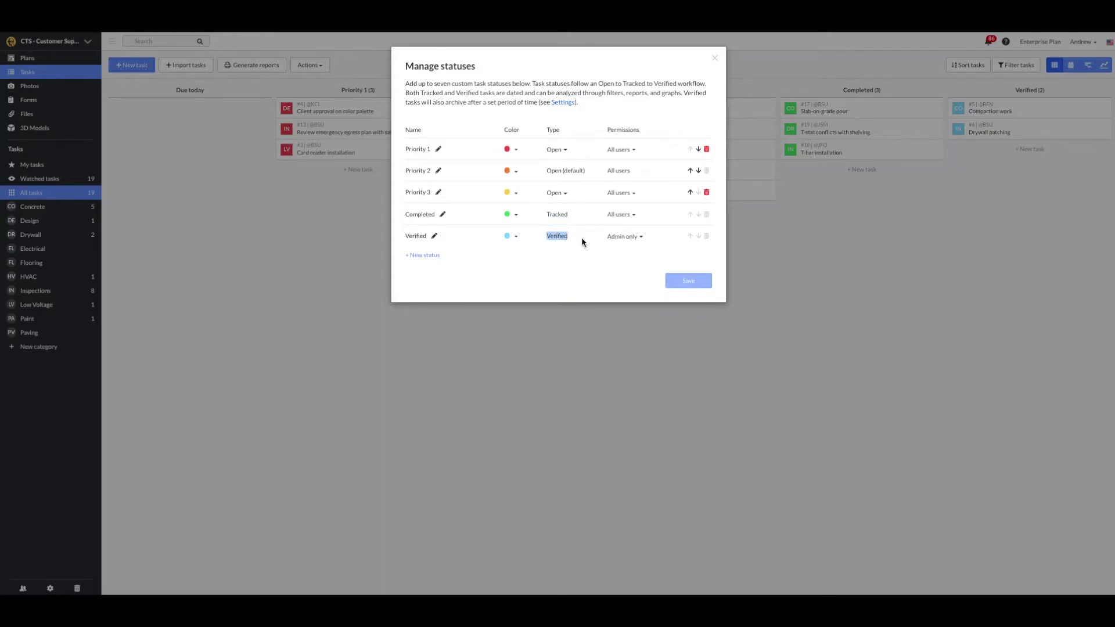
left_click(607, 261)
Create an open-type status named 'New Status'.
left_click(433, 256)
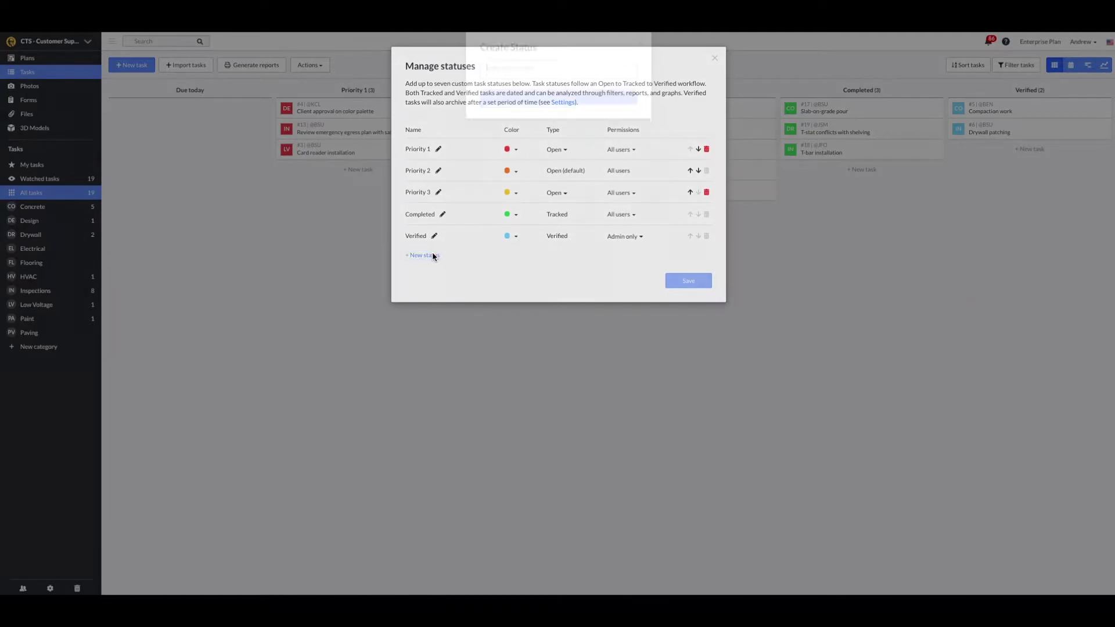
type("New Status")
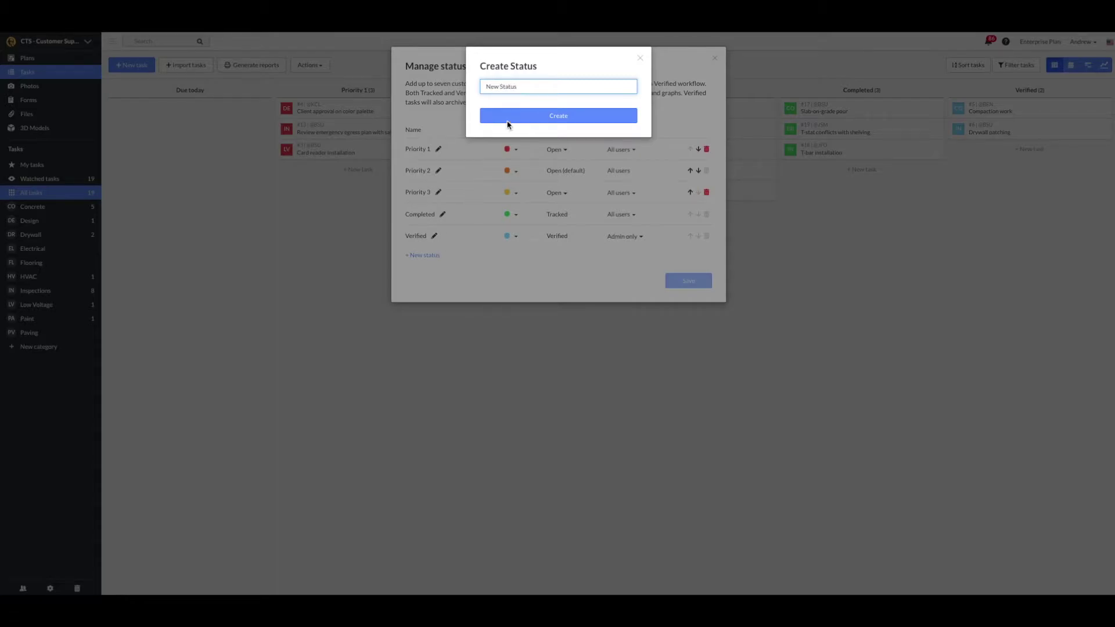
left_click(509, 117)
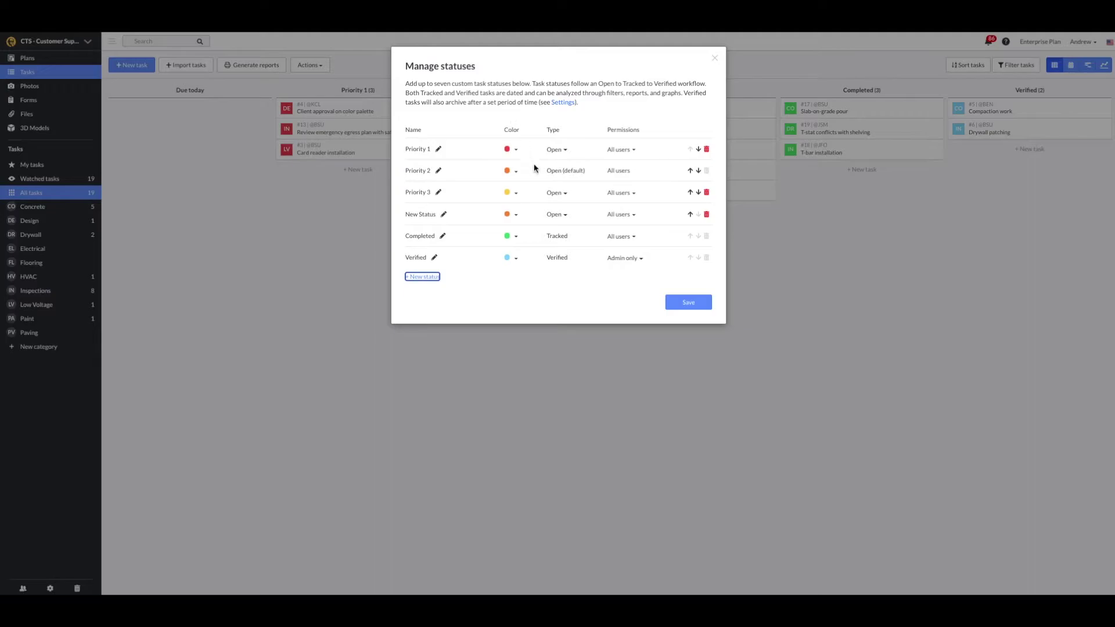
Highlight New Status's Open type alongside the Tracked and Verified types.
left_click_drag(544, 214, 572, 214)
left_click_drag(547, 236, 569, 256)
left_click(585, 266)
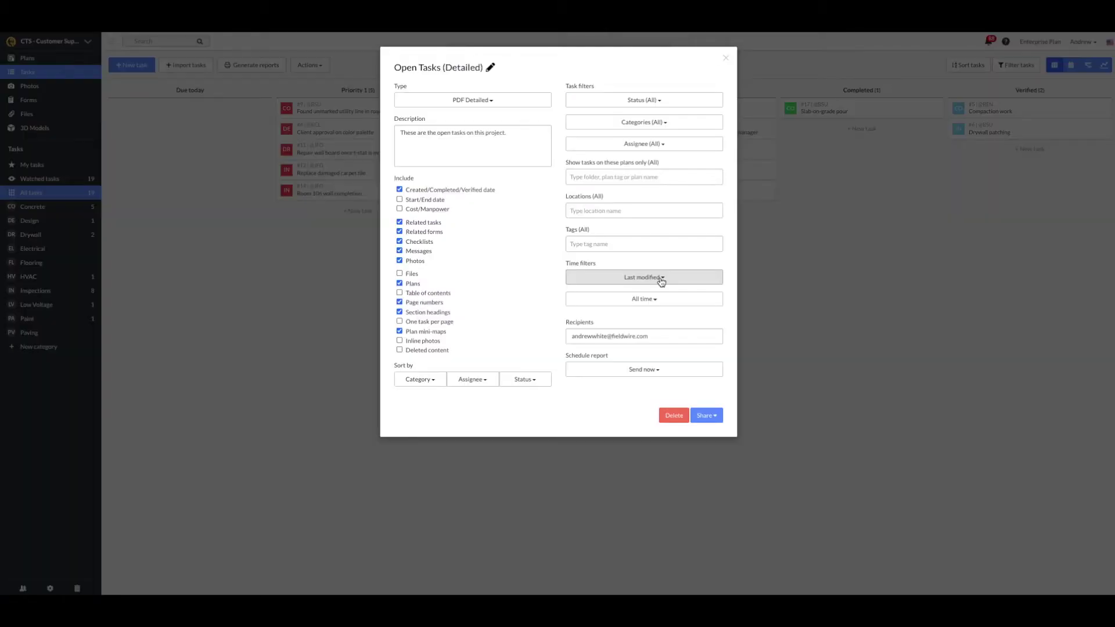
Show the report and task filter time choices, then the Archive tasks timing options.
left_click(662, 278)
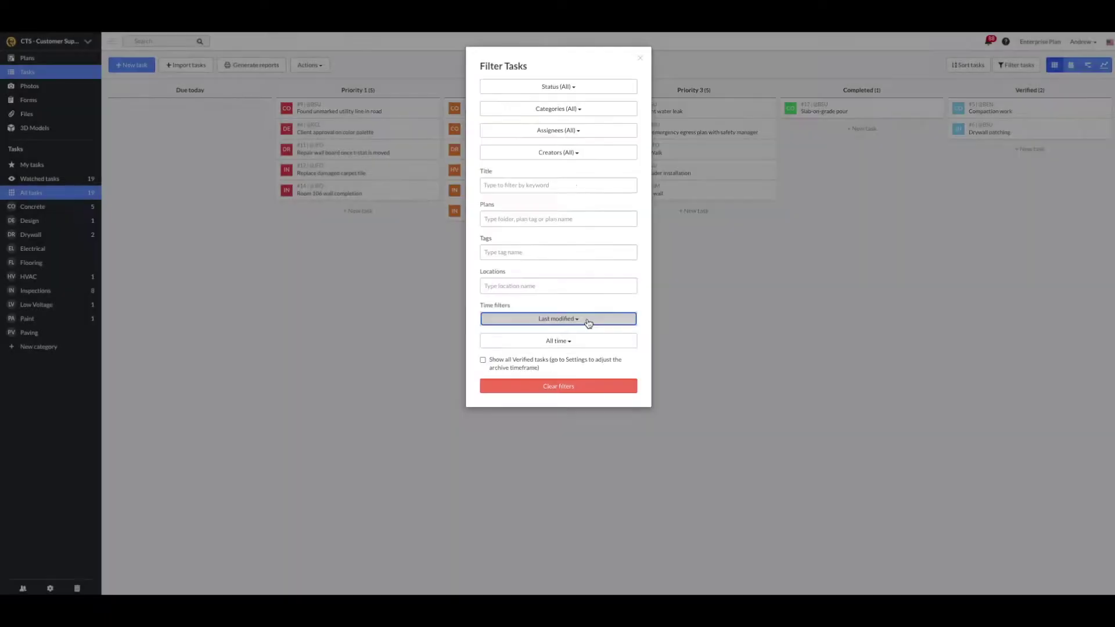
left_click(587, 320)
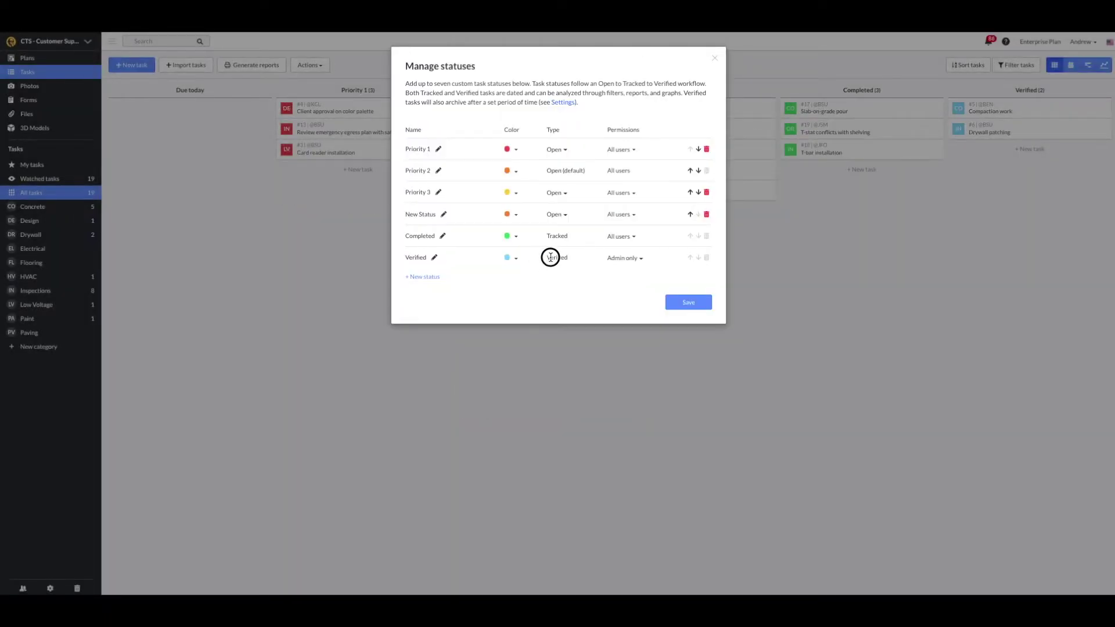
left_click_drag(550, 257, 568, 261)
left_click(585, 260)
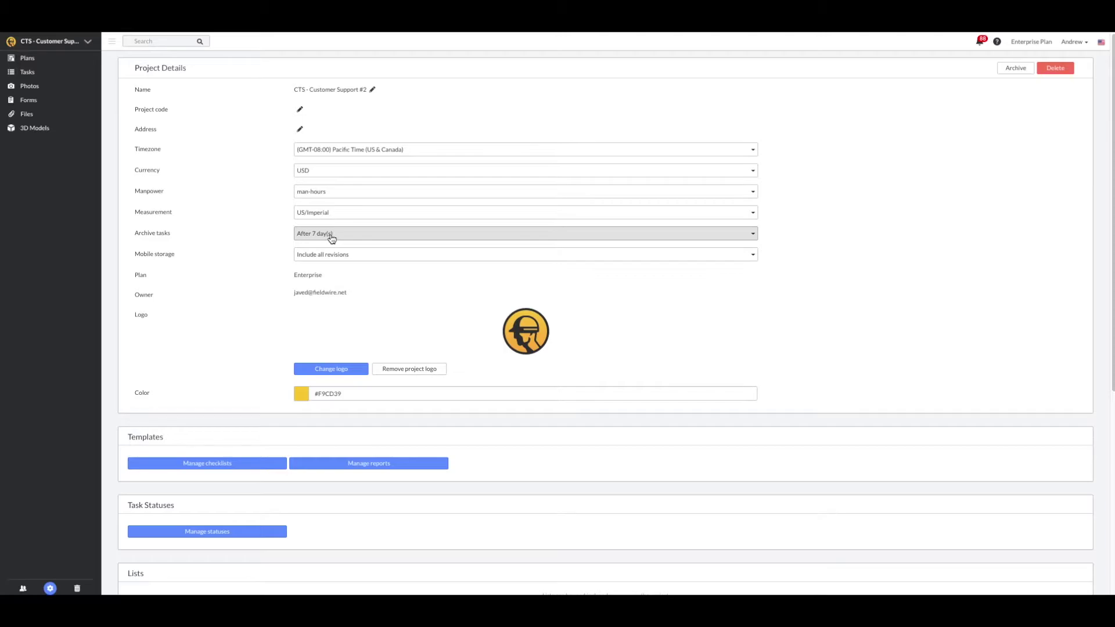
left_click(334, 235)
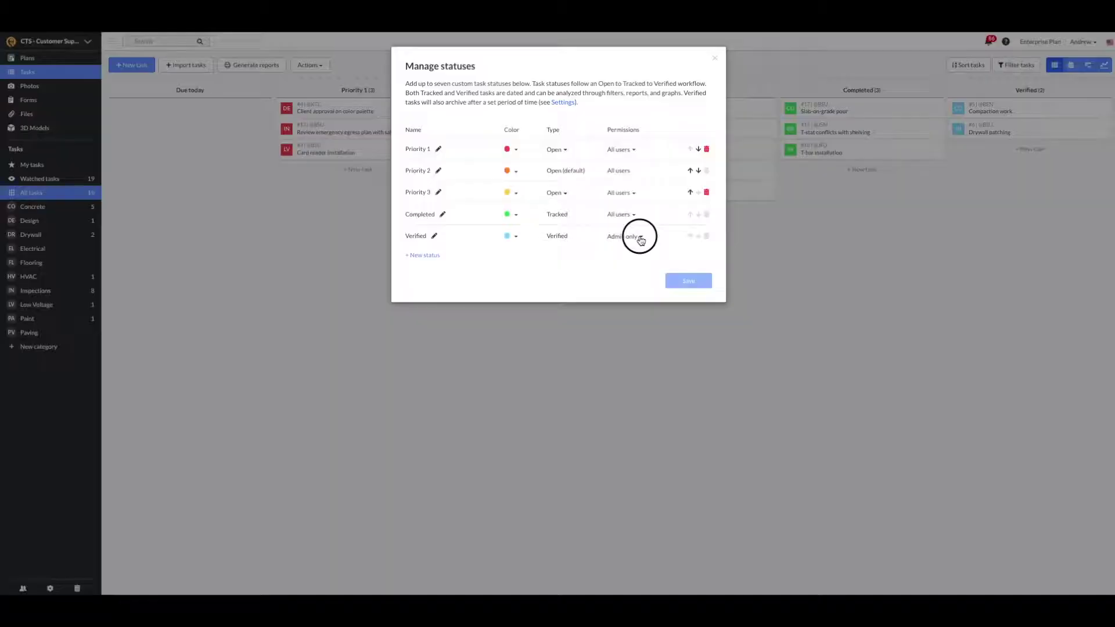
Show the Verified status's permission choices, currently set to Admin only.
left_click(641, 237)
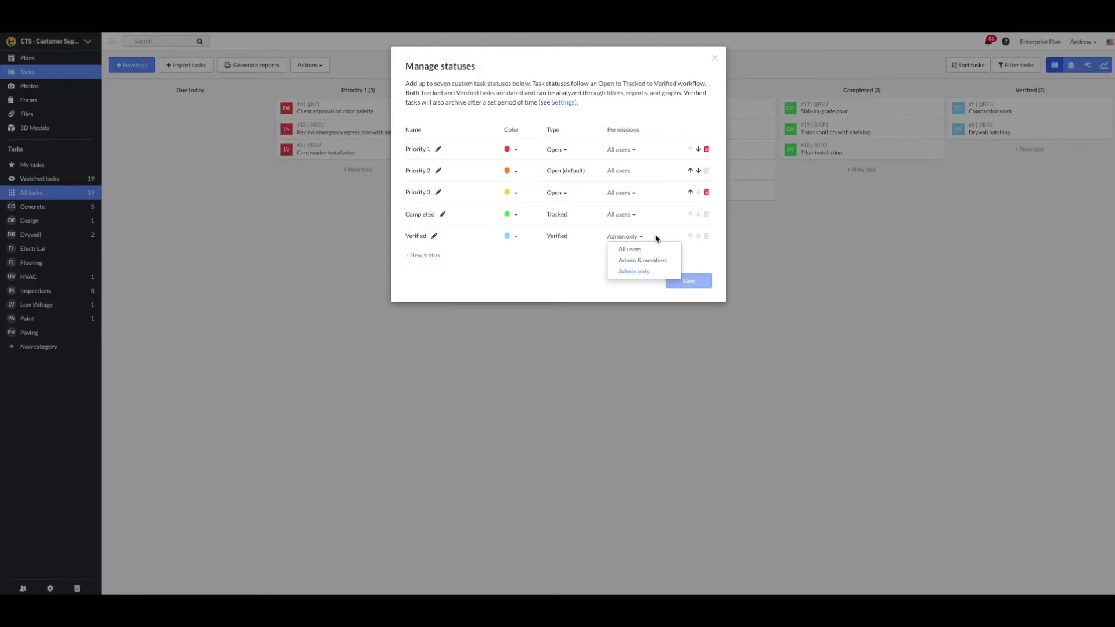
left_click_drag(608, 149, 632, 153)
left_click_drag(606, 215, 635, 241)
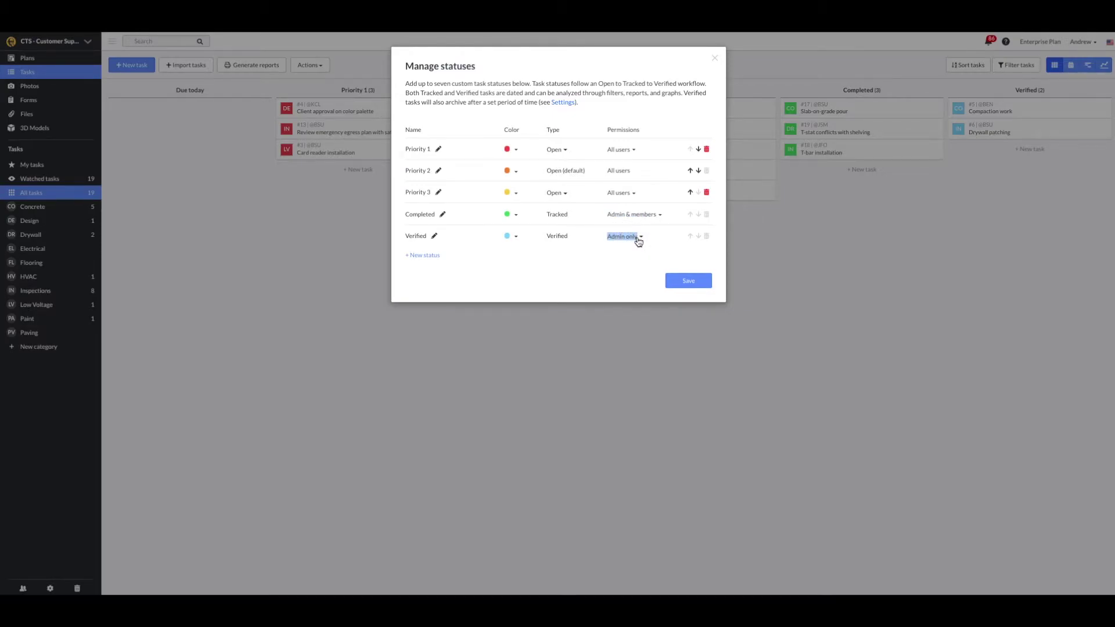
left_click(690, 170)
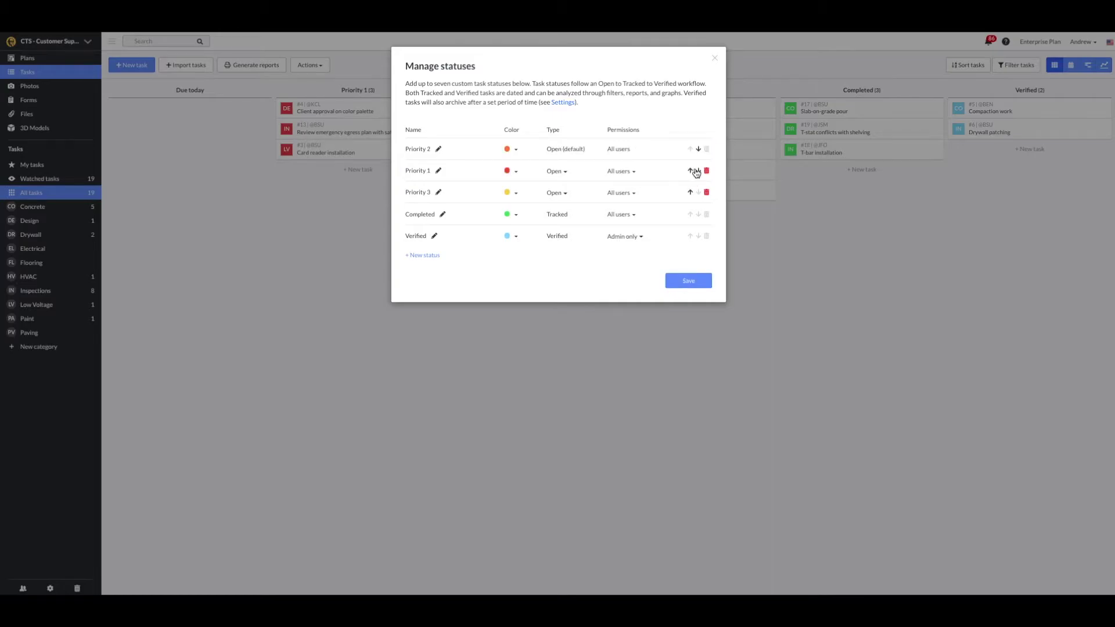
left_click(699, 149)
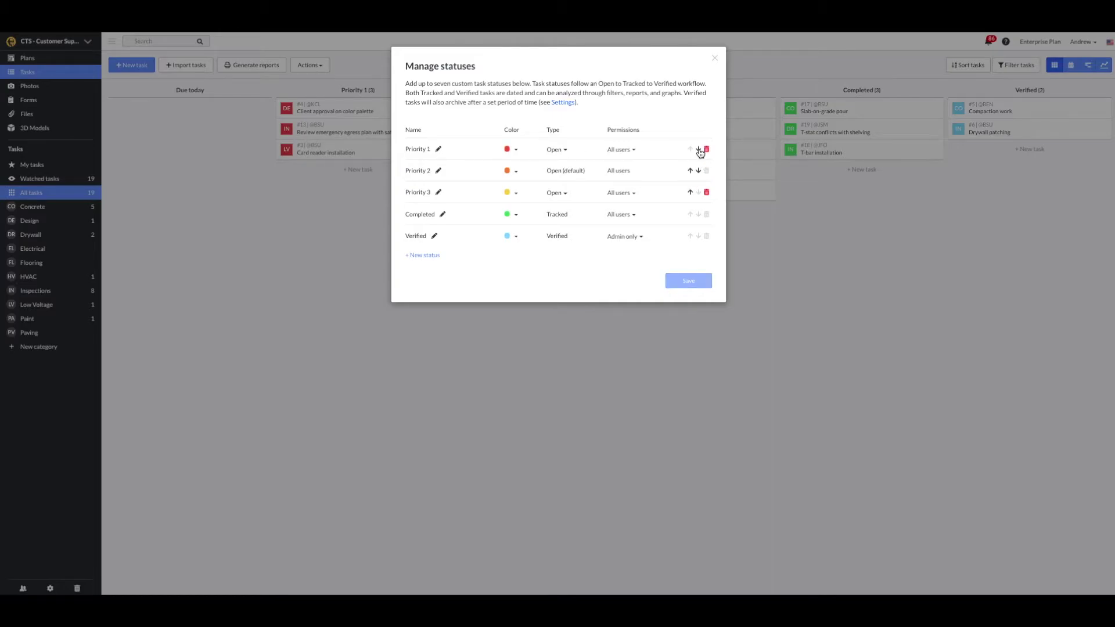
left_click(691, 193)
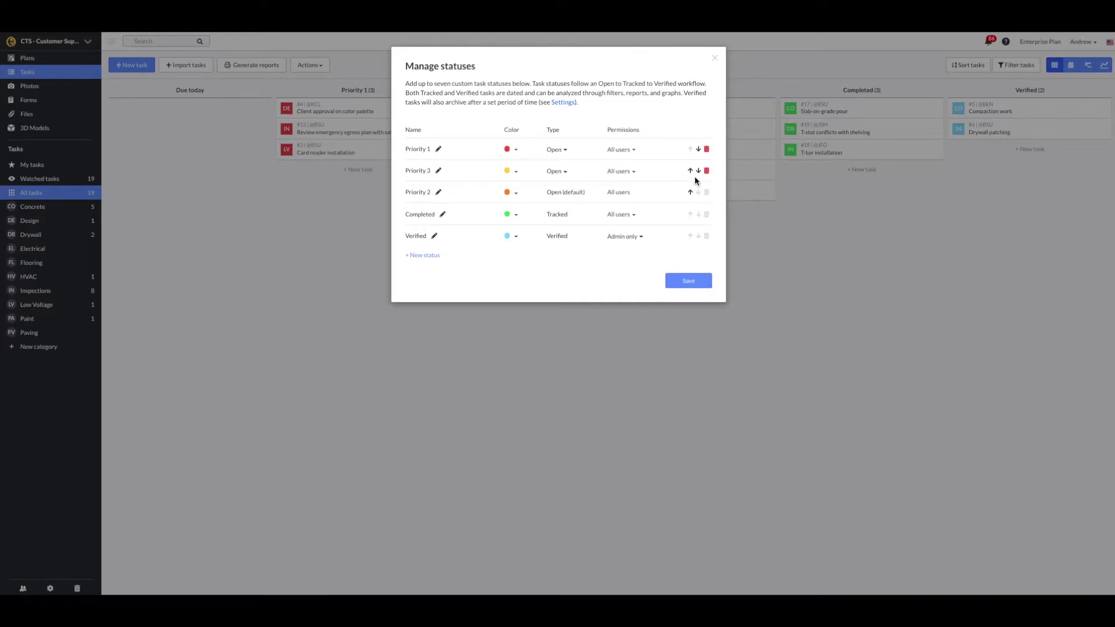
left_click(699, 172)
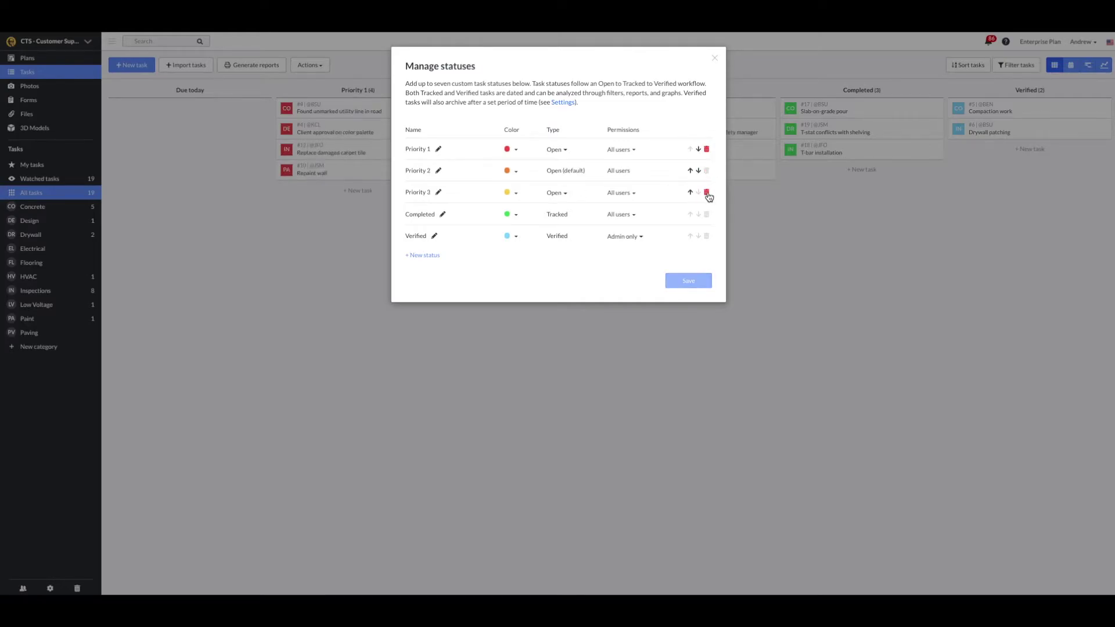
Start deleting Priority 3, review where its tasks would move, cancel, and close the status manager.
left_click(707, 193)
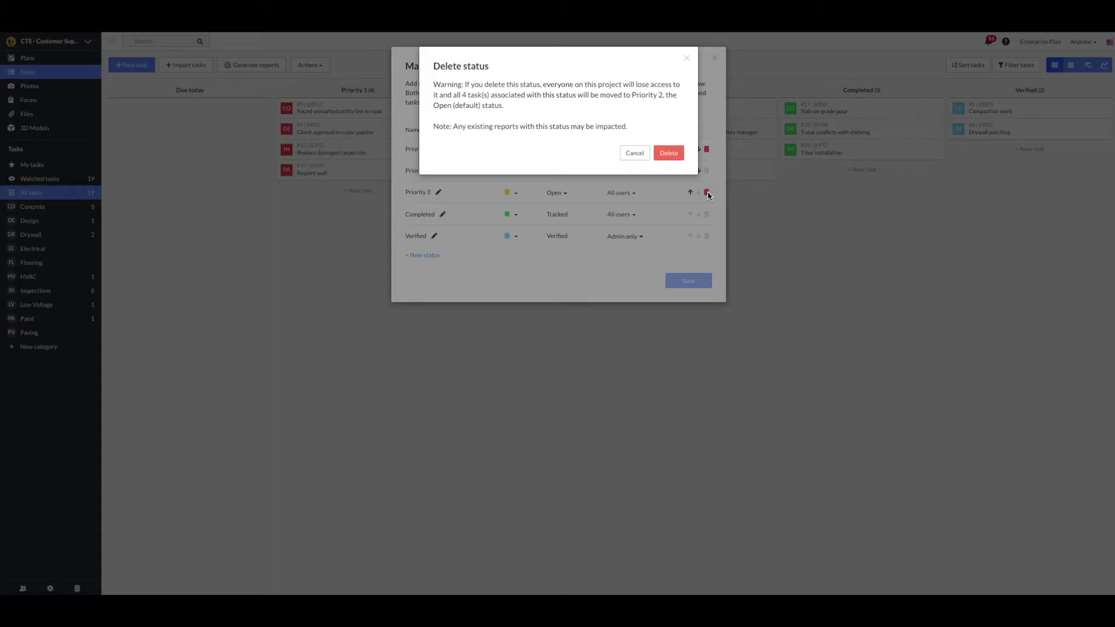
left_click(632, 93)
left_click_drag(633, 94, 637, 103)
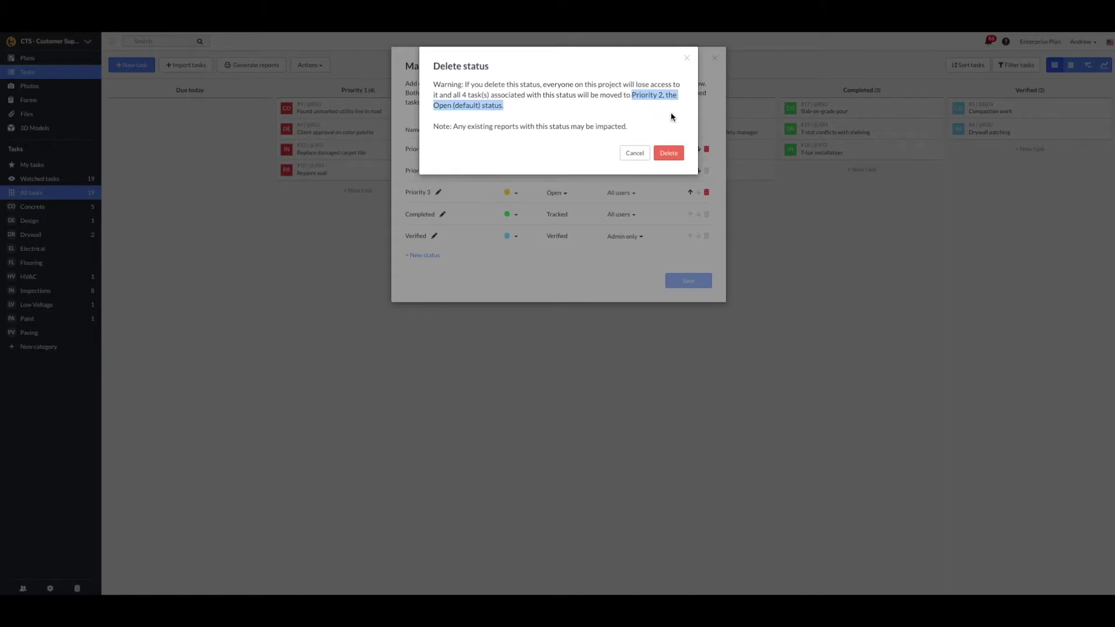
left_click(708, 121)
left_click(767, 100)
Move the four Priority 3 tasks into the Priority 1 column.
left_click(769, 108)
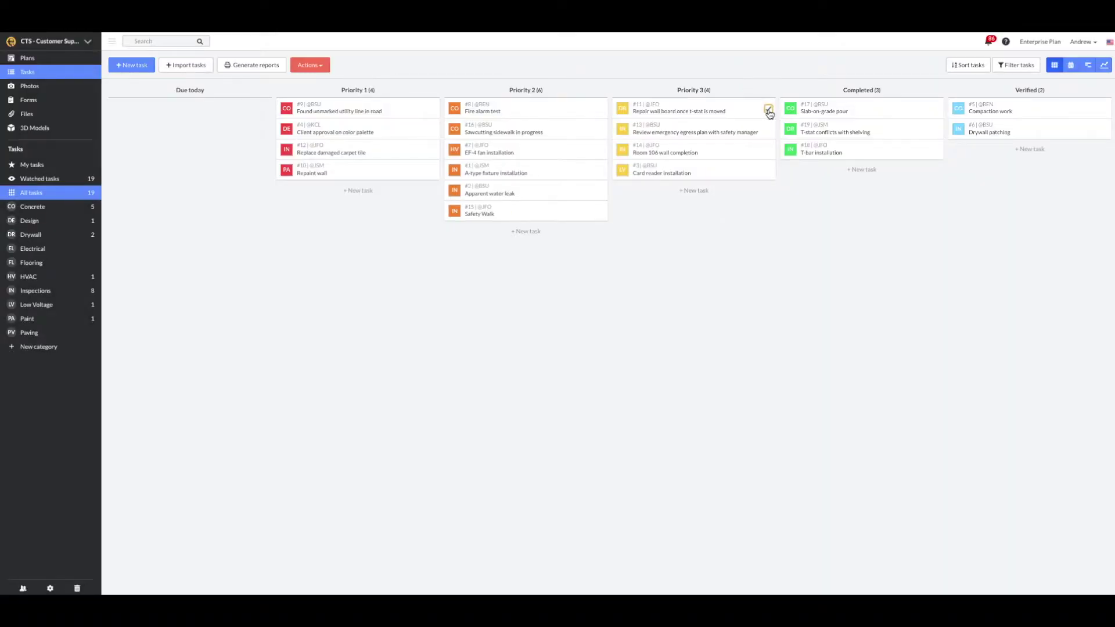
left_click(769, 171, "shift")
left_click_drag(709, 122, 373, 179)
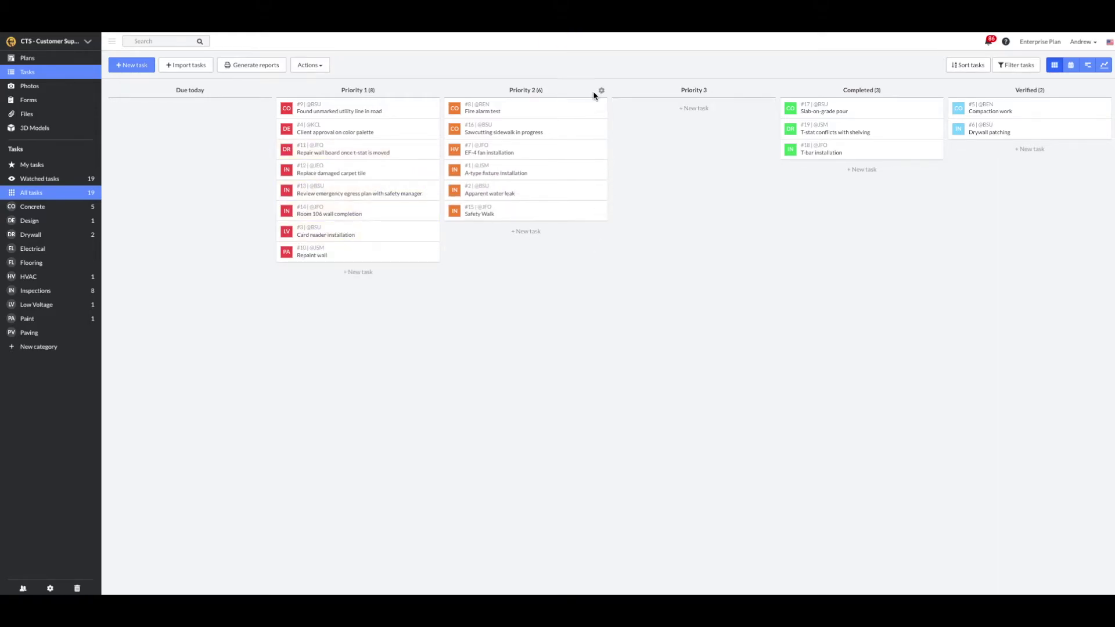
Delete the now-empty Priority 3 status from Manage statuses.
left_click(600, 90)
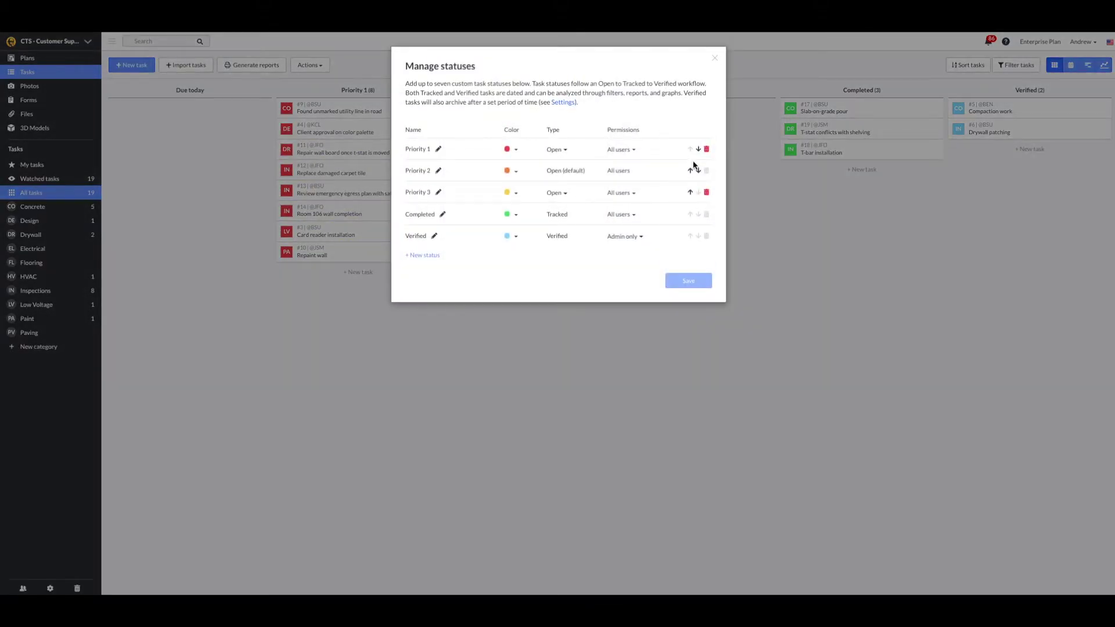
left_click(707, 192)
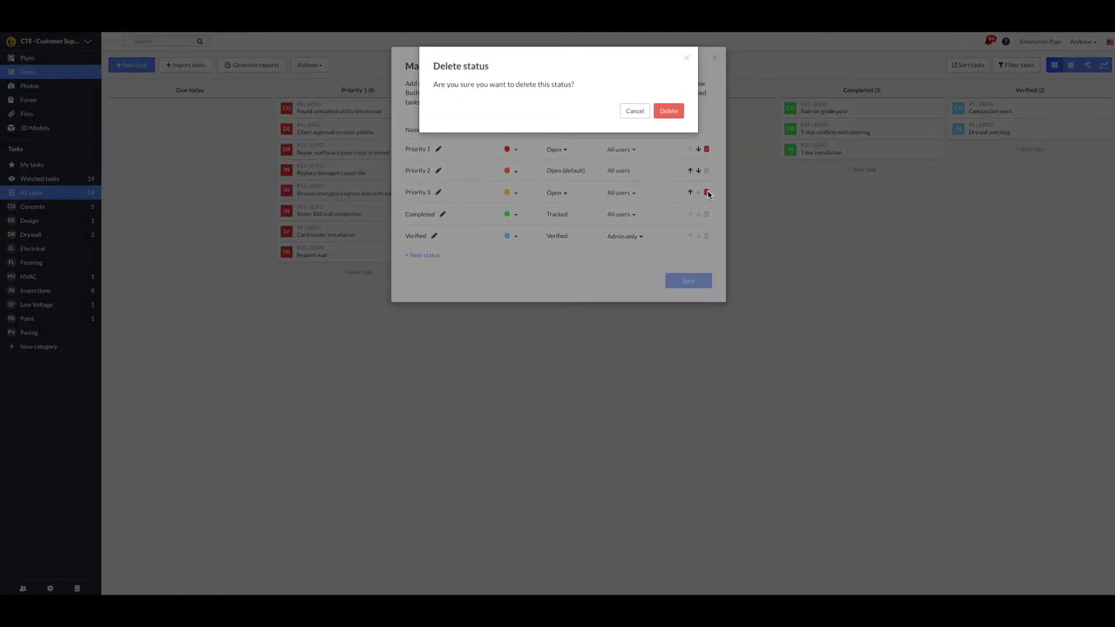
left_click(668, 110)
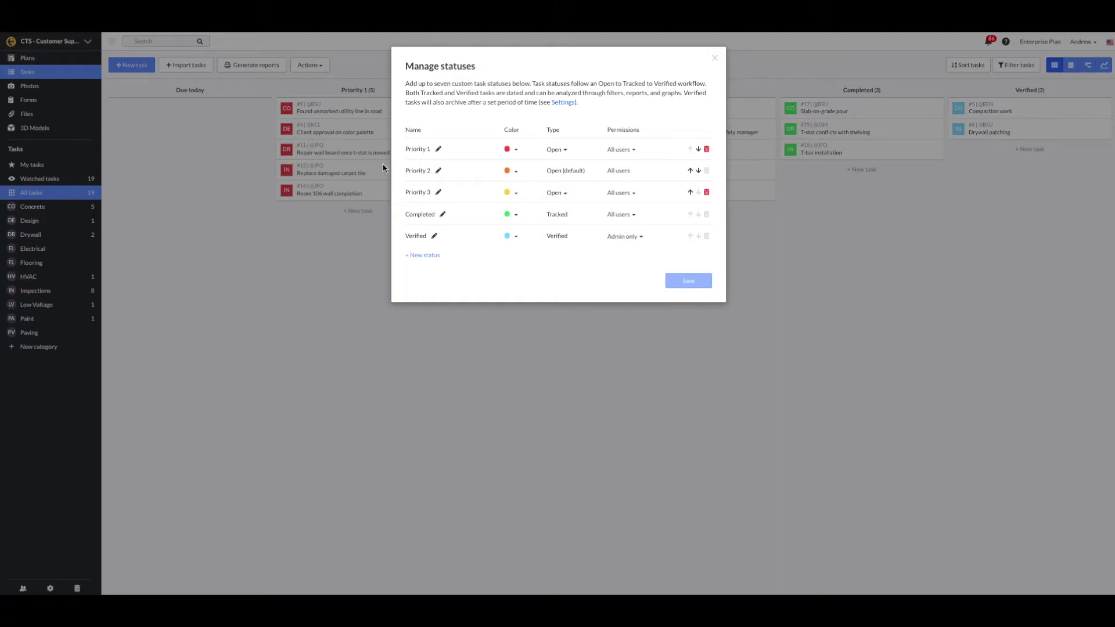
Confirm the deletion and begin renaming the Priority 2 status.
left_click(442, 172)
Rename Priority 2 to 'Pre-Punch', colour it light blue, and move it to the top.
left_click_drag(452, 174, 407, 174)
key("BackSpace")
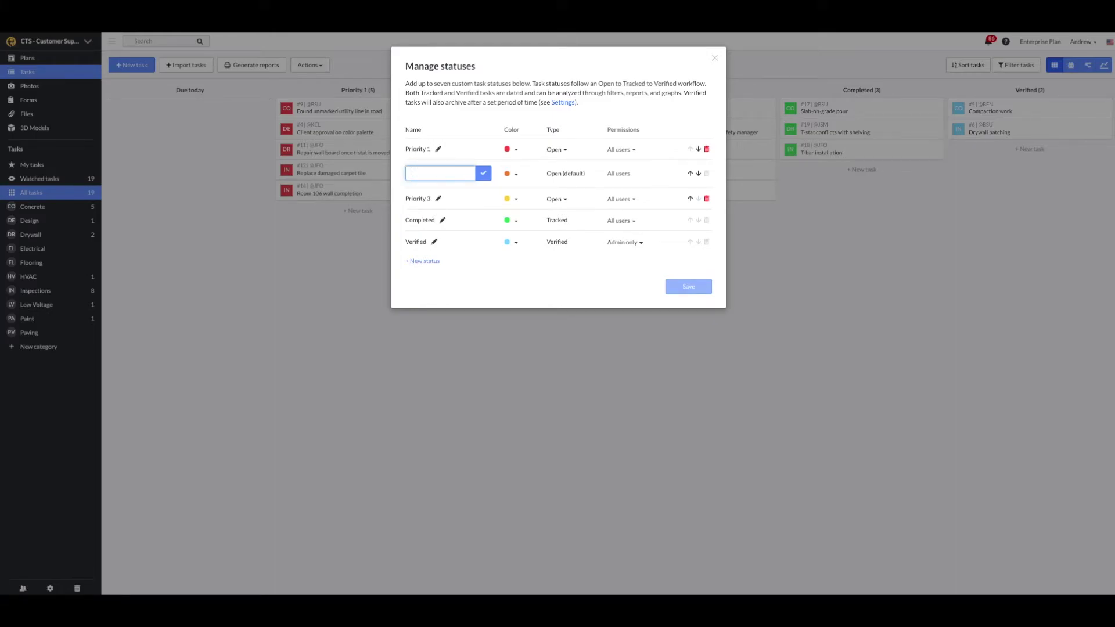
type("Pre-Punch")
left_click(487, 174)
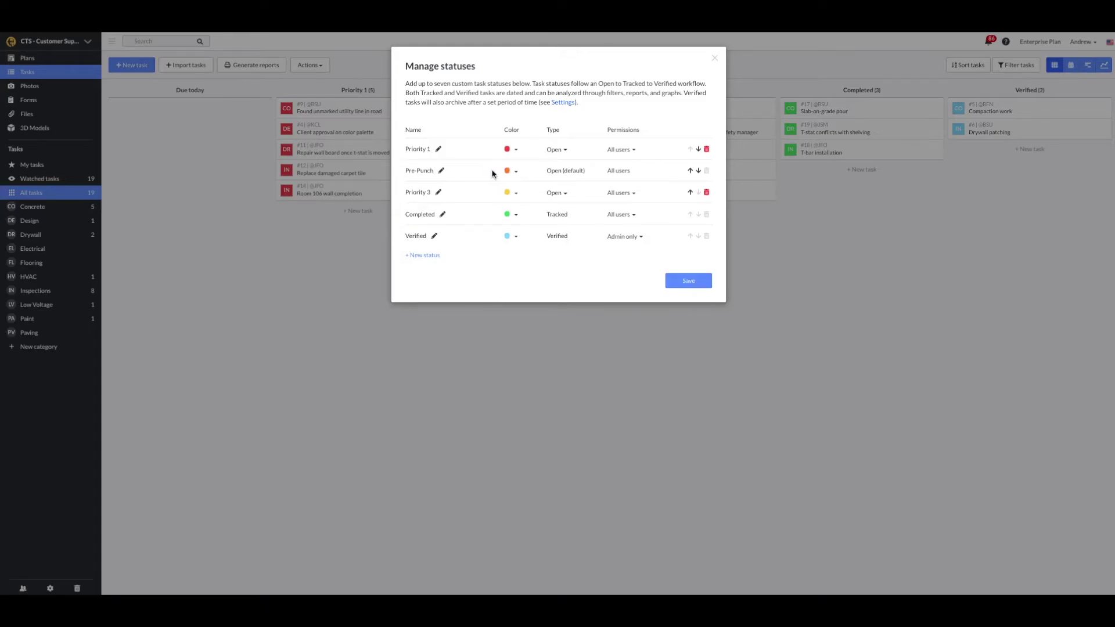
left_click(510, 173)
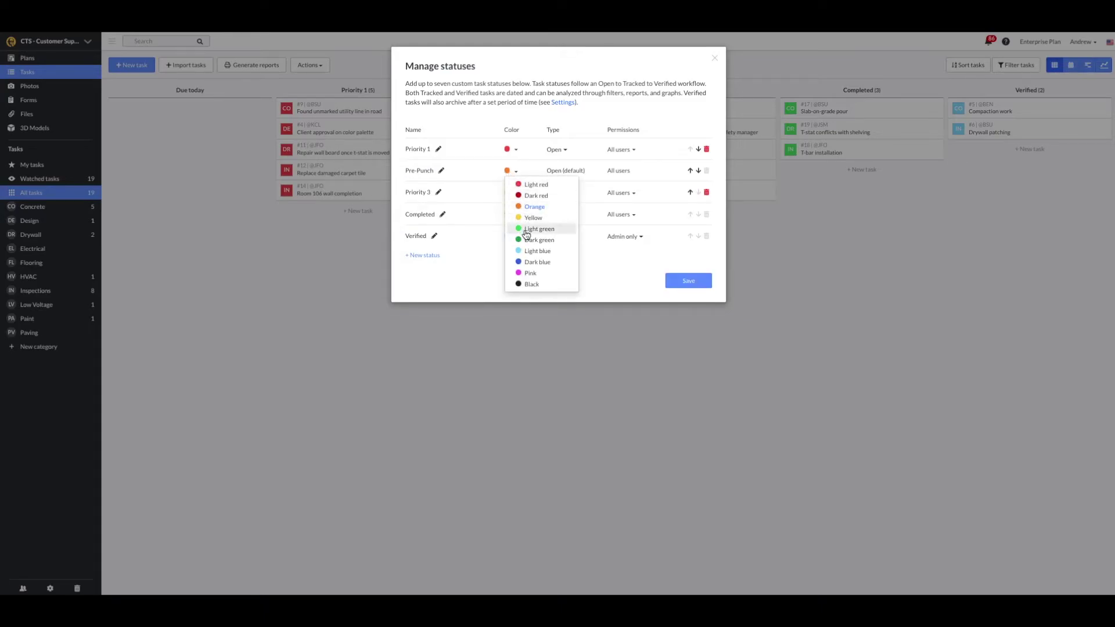
left_click(529, 251)
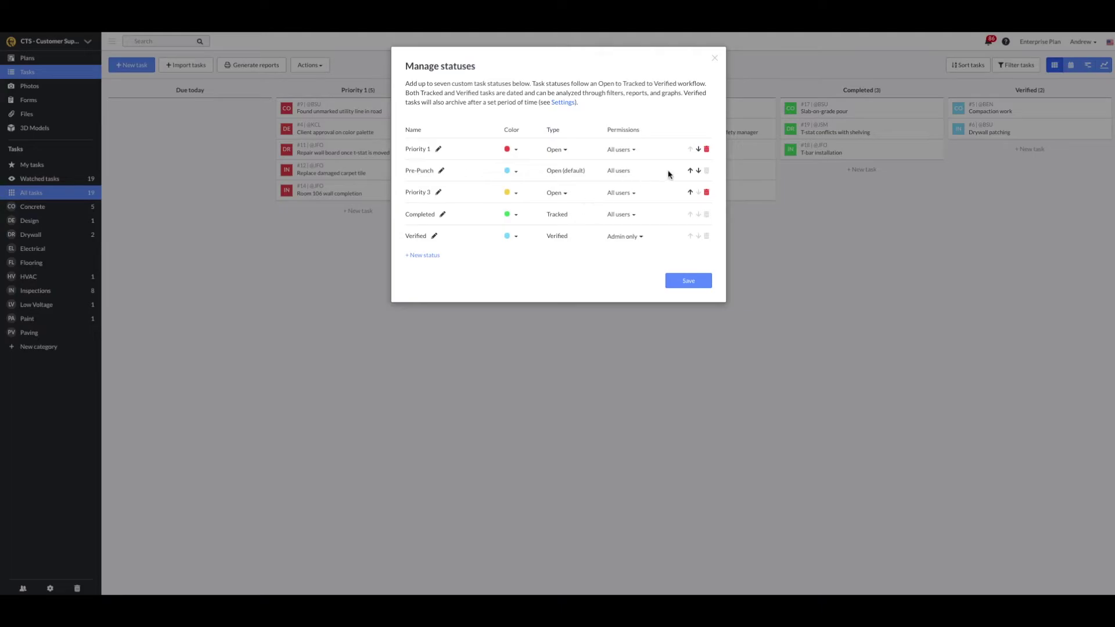
left_click(690, 171)
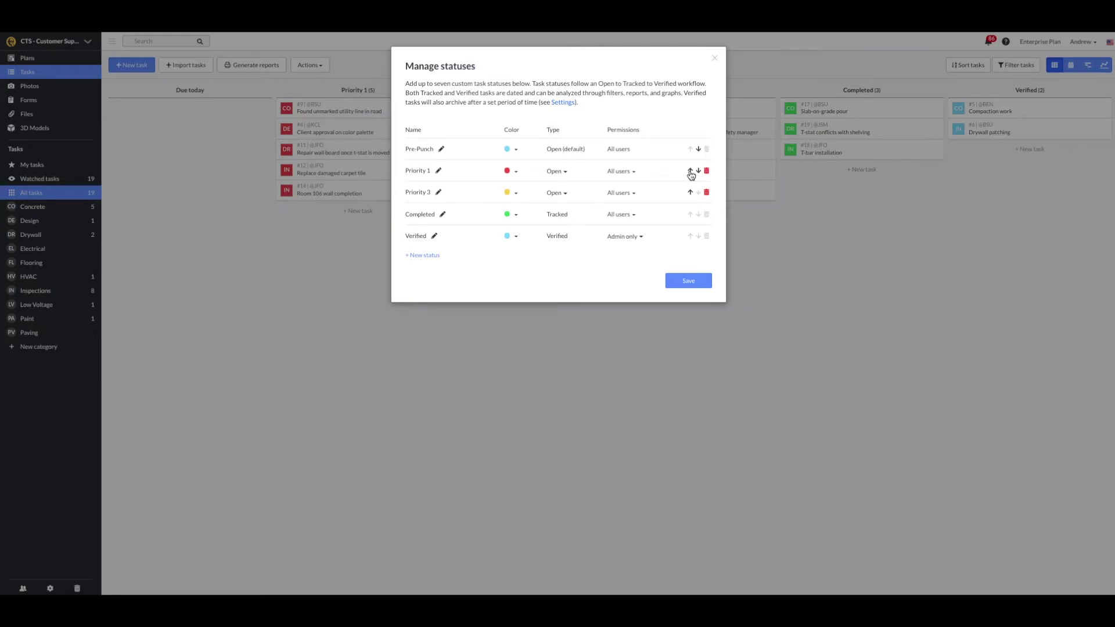
Rename Priority 1 to 'Defect' and colour it dark blue.
left_click(439, 170)
left_click_drag(439, 170, 408, 172)
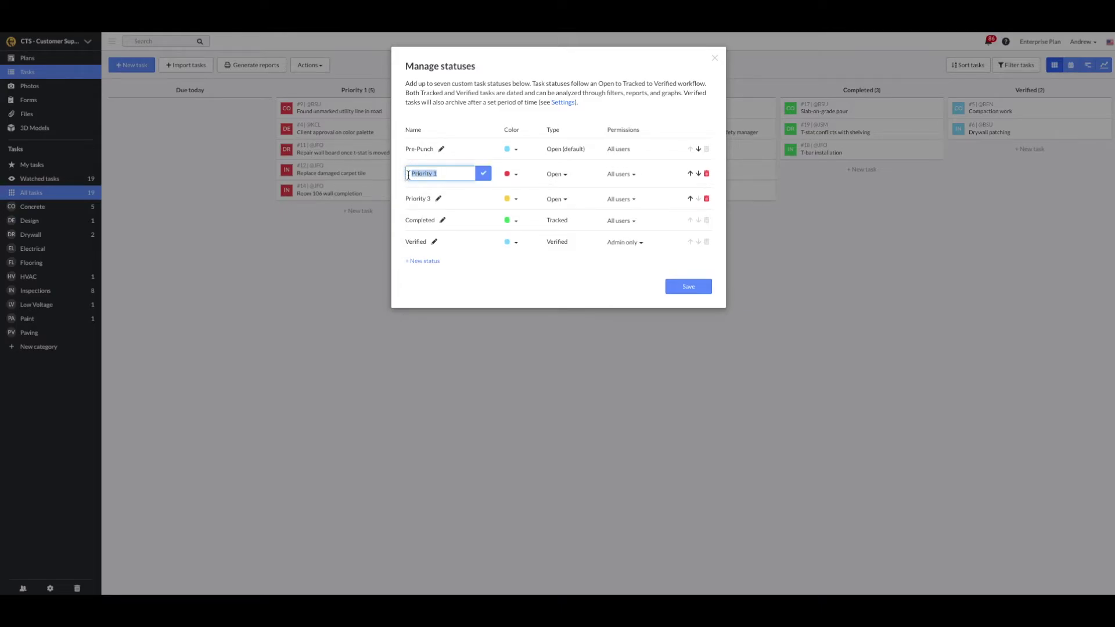
type("Defect")
left_click(483, 173)
left_click(511, 172)
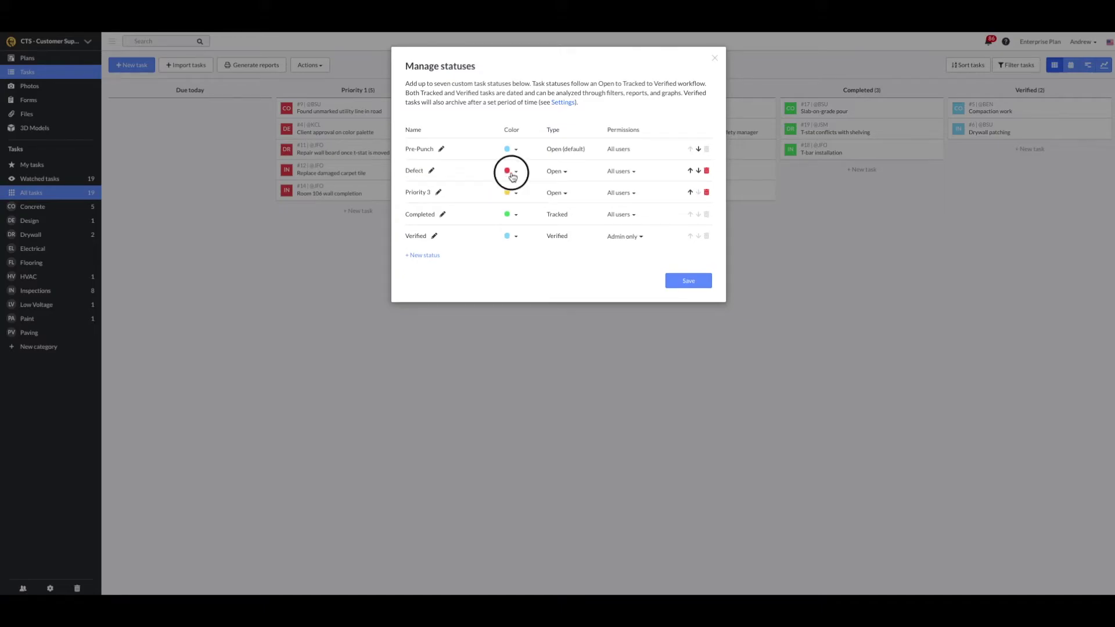
left_click(532, 265)
Rename Priority 3 to 'Scheduled'.
left_click(438, 192)
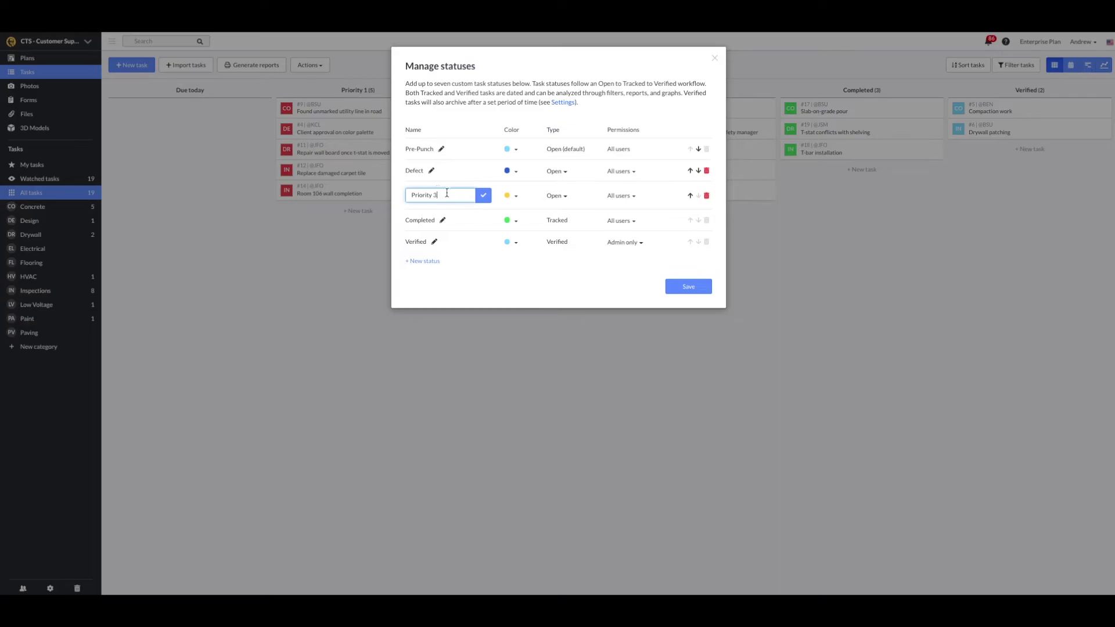
left_click(430, 196)
triple_click(430, 195)
type("Scheduled")
left_click(482, 199)
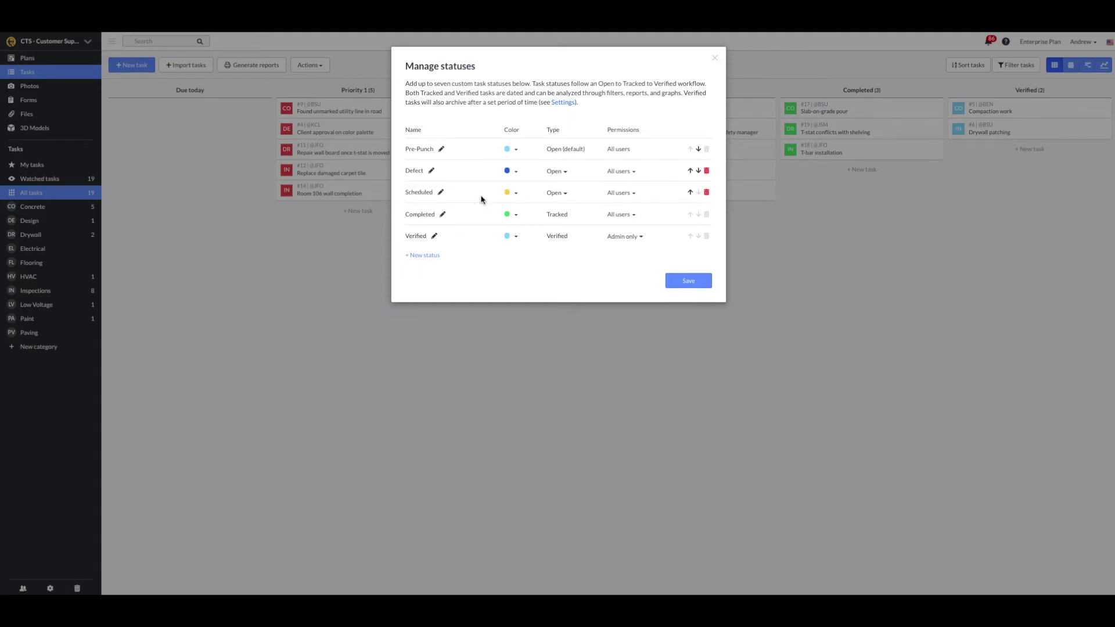
Rename the Completed status to 'In-Progress'.
left_click(443, 215)
left_click_drag(457, 217, 411, 215)
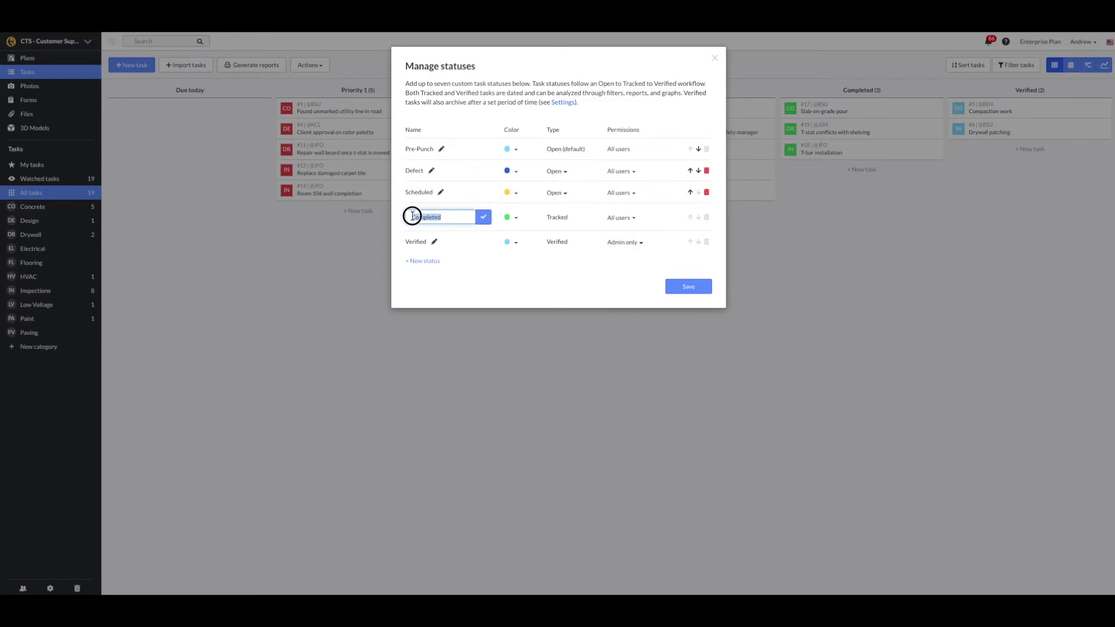
key("BackSpace")
type("In-Progress")
left_click(484, 217)
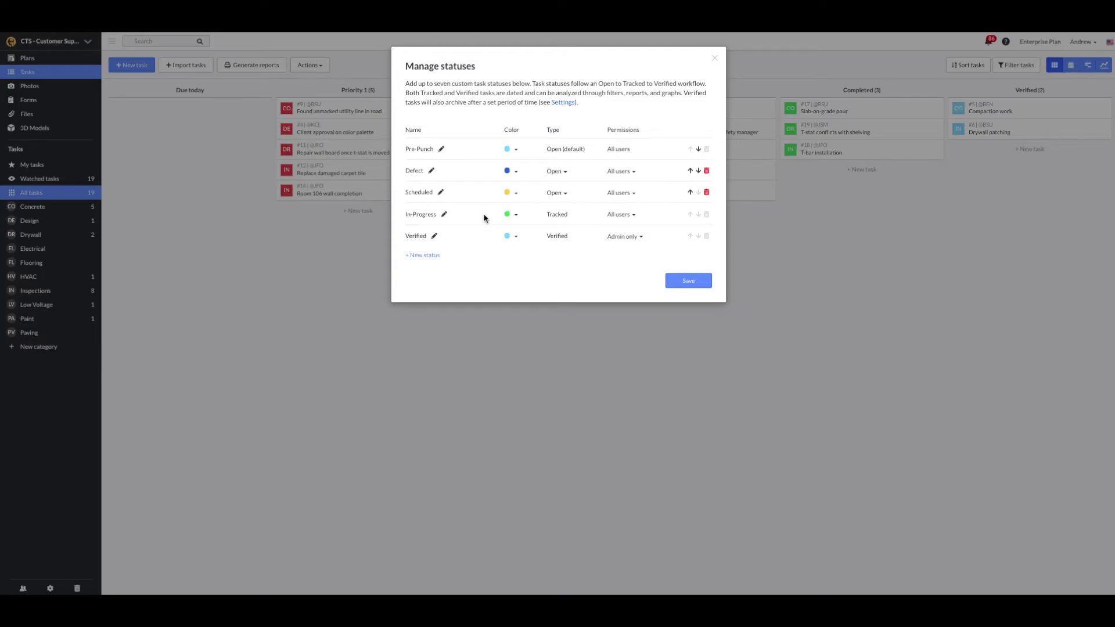
Create a new status named 'Approved by Sub'.
left_click(421, 256)
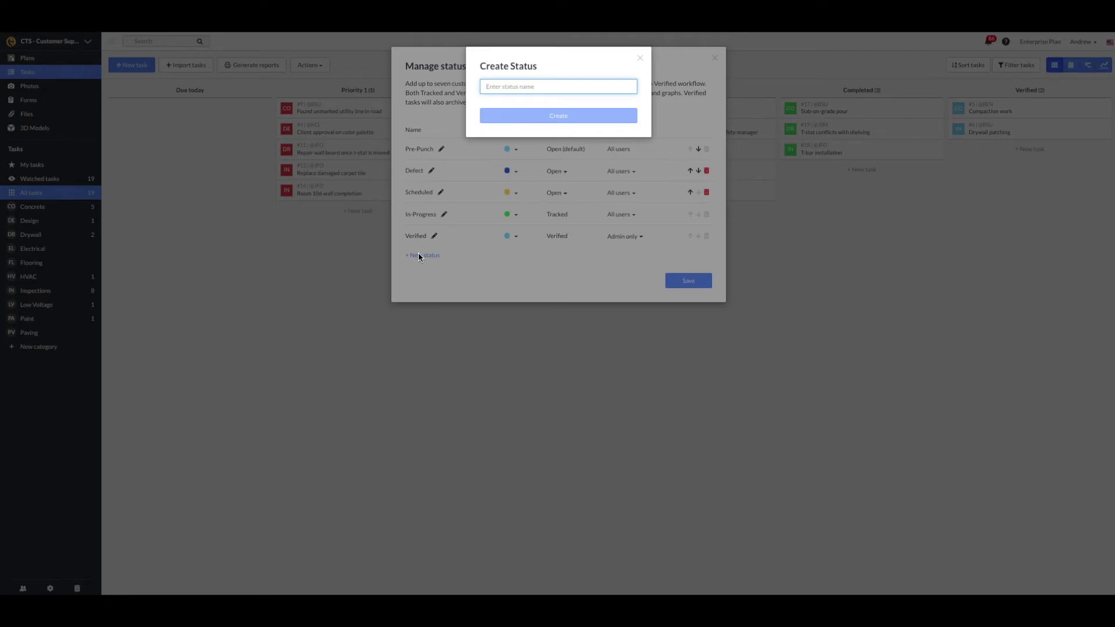
type("Aap")
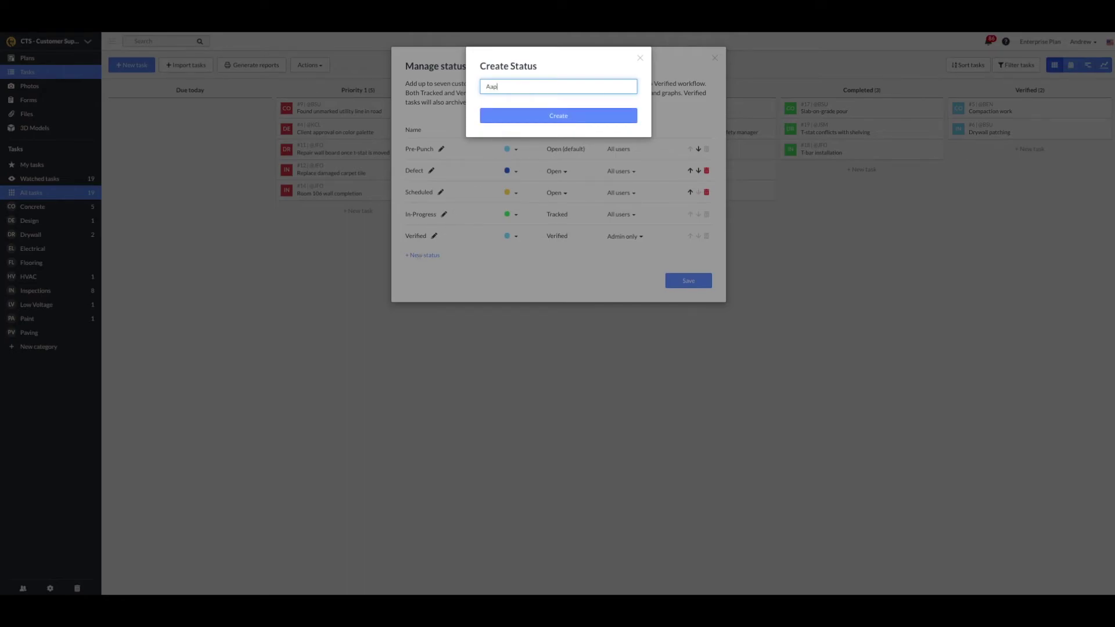
type("proved by Sub")
left_click(538, 113)
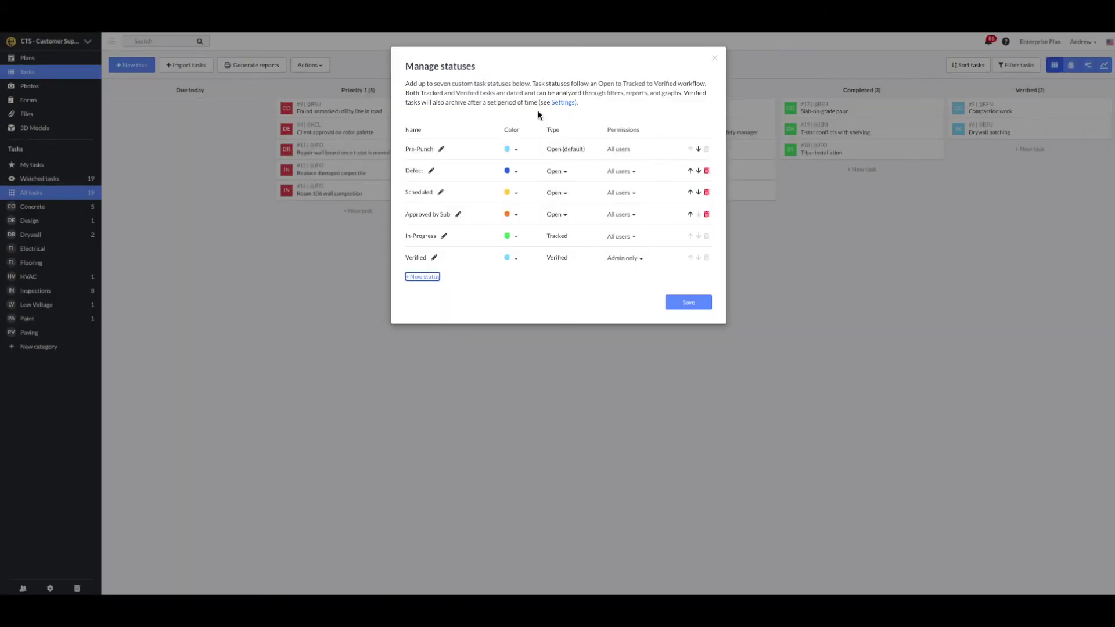
Make Approved by Sub a Tracked, dark red status limited to Admin & members.
left_click(561, 217)
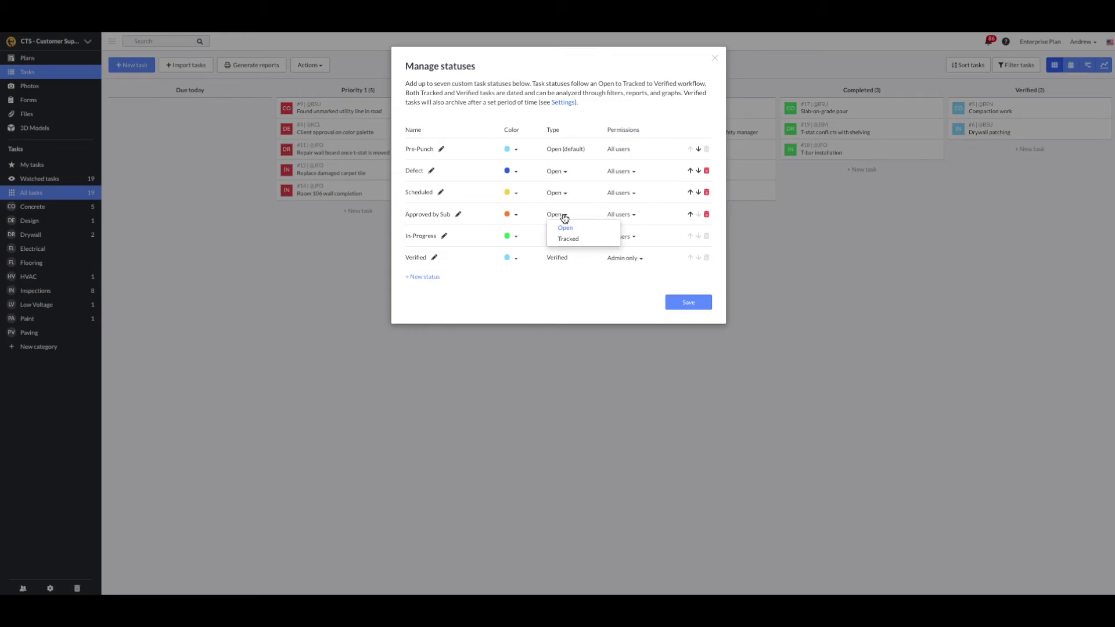
left_click(567, 239)
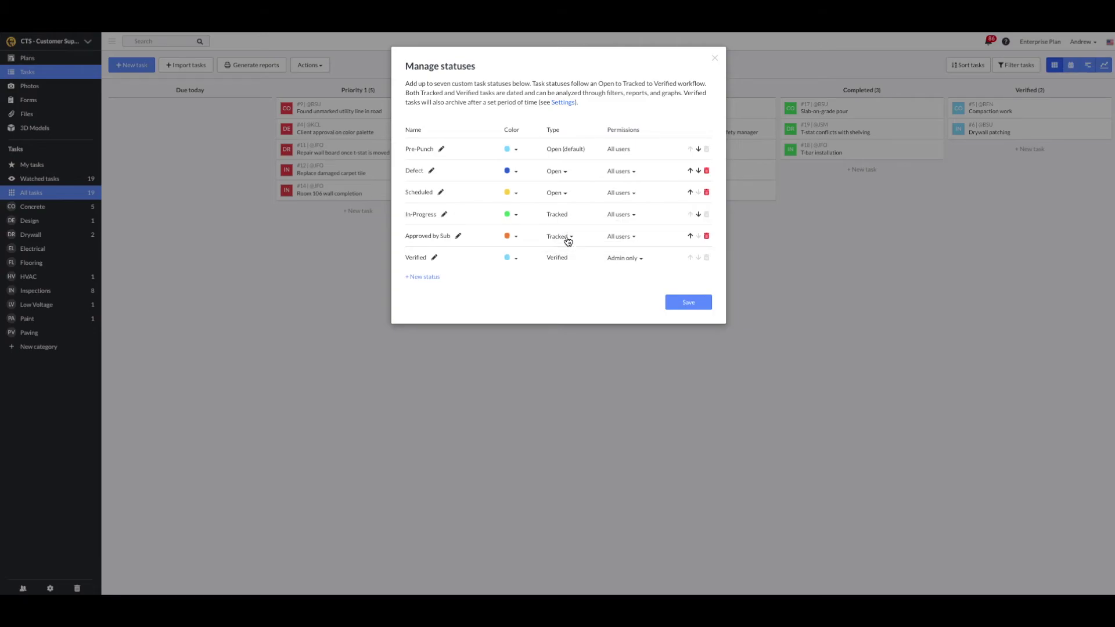
left_click(515, 238)
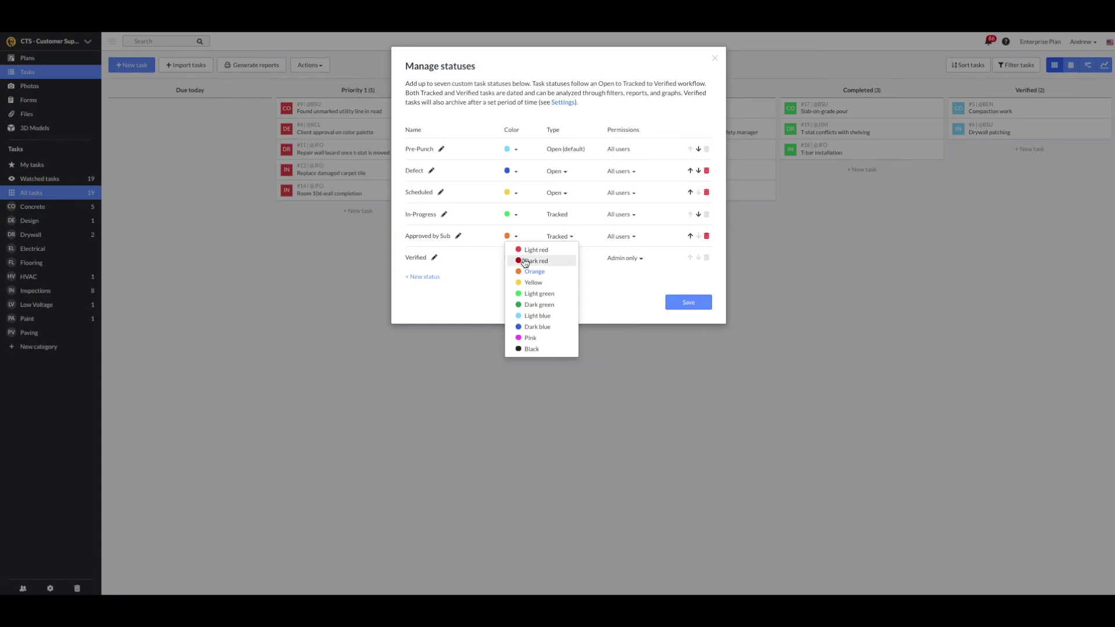
left_click(525, 261)
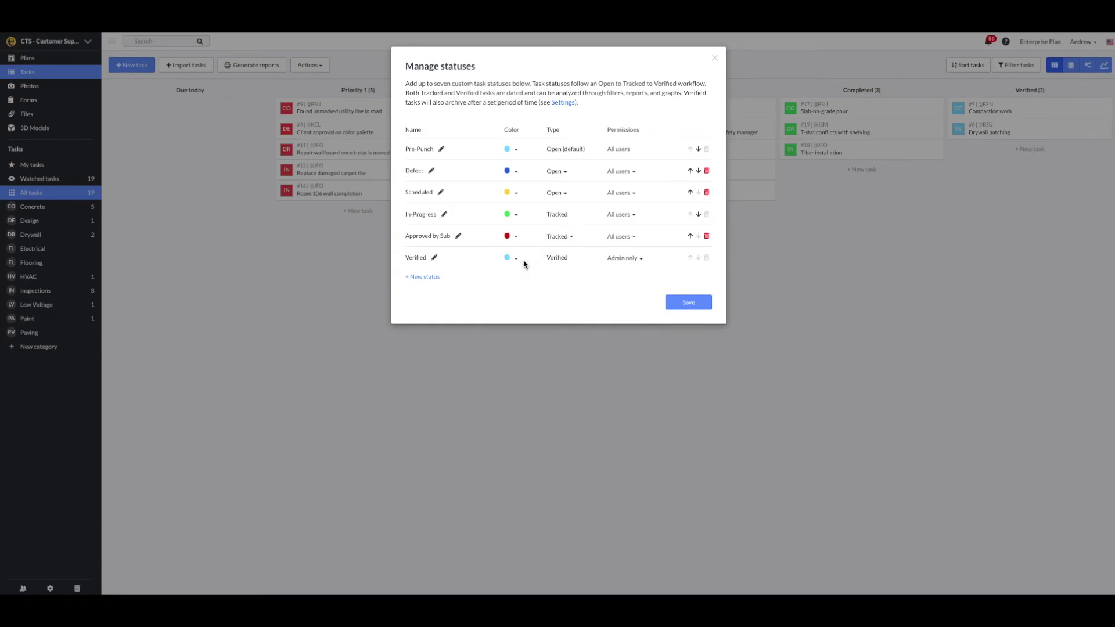
left_click(629, 238)
left_click(630, 260)
Rename the Verified status to 'Approved by GC'.
left_click(434, 258)
left_click_drag(436, 259, 410, 261)
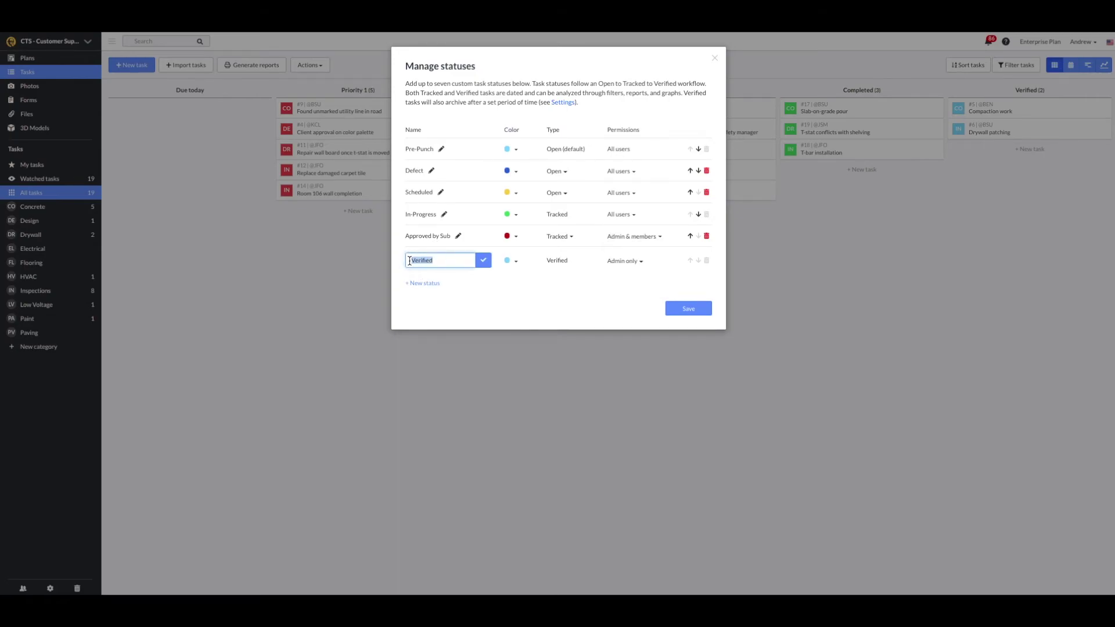
type("Approved by GC")
left_click(483, 260)
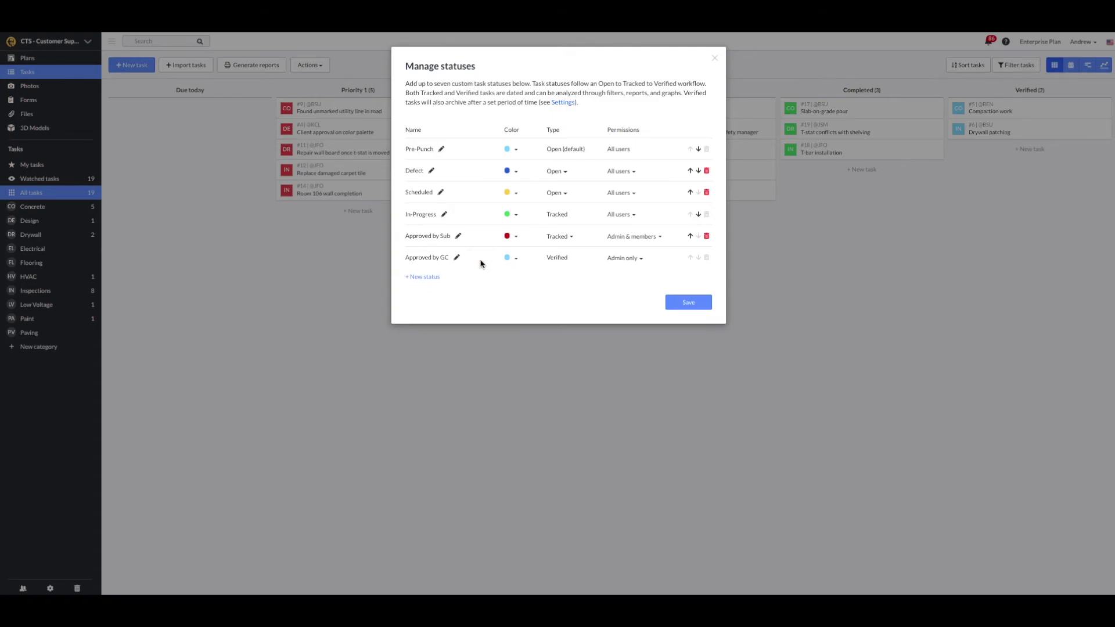
Color Approved by GC black, keep it admin only, and save the status list.
left_click(515, 259)
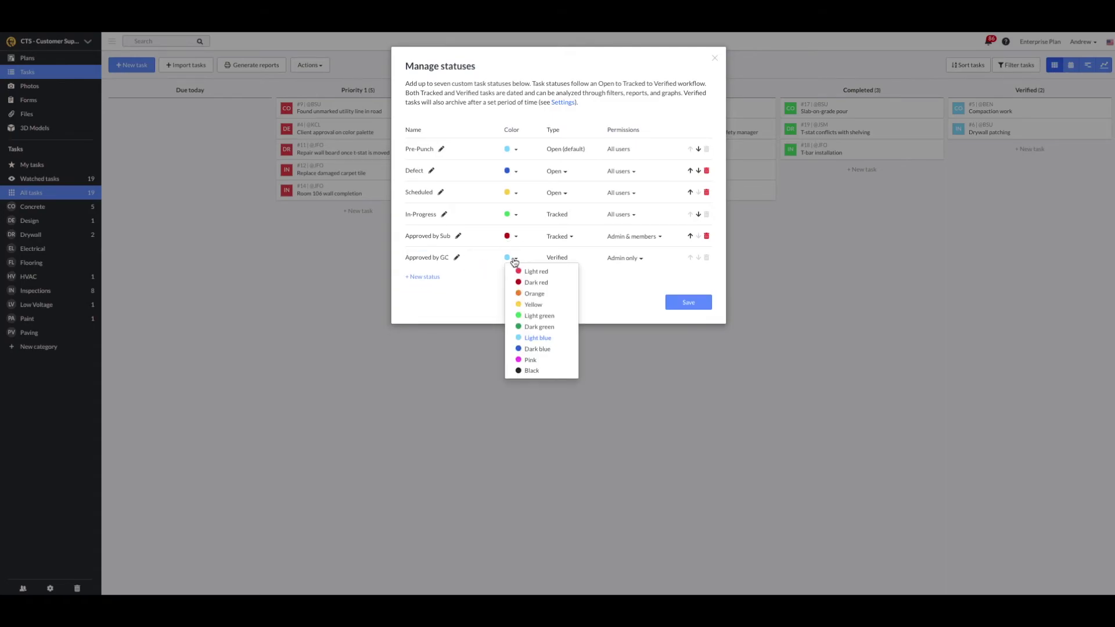
left_click(533, 369)
left_click(620, 262)
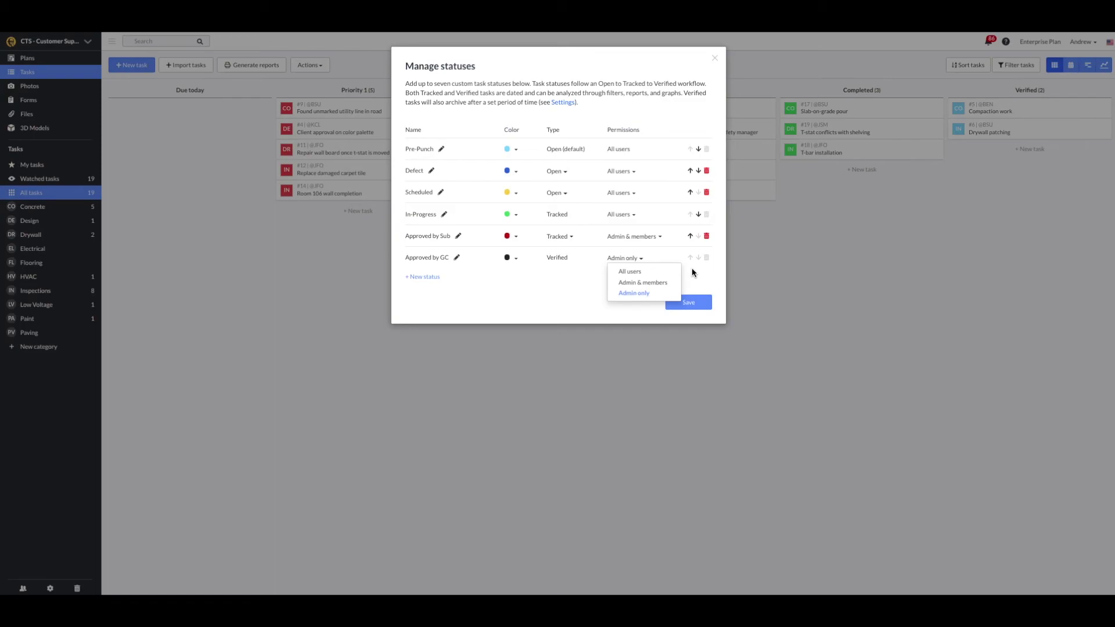
left_click(635, 294)
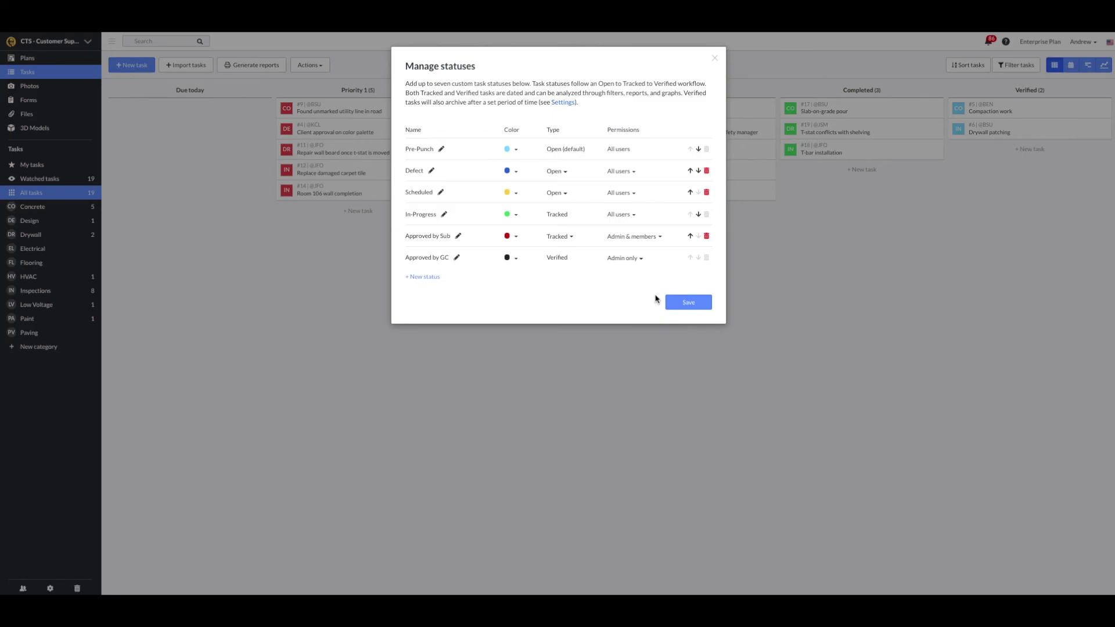
left_click(677, 303)
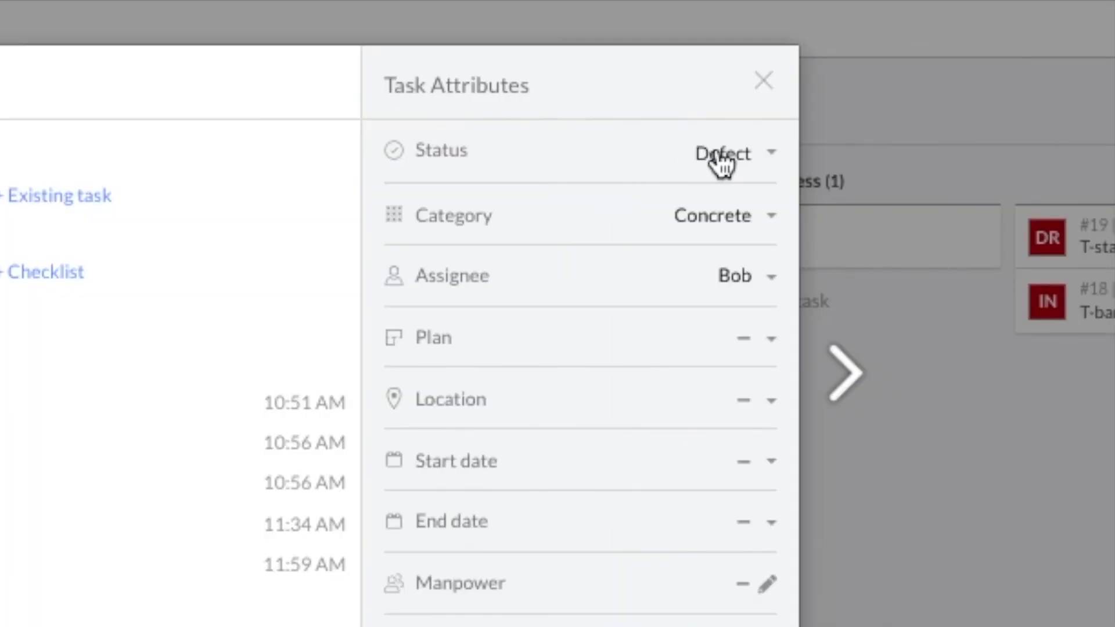
Check a task's status options, then open the Open Tasks (Detailed) report's status filter.
left_click(726, 165)
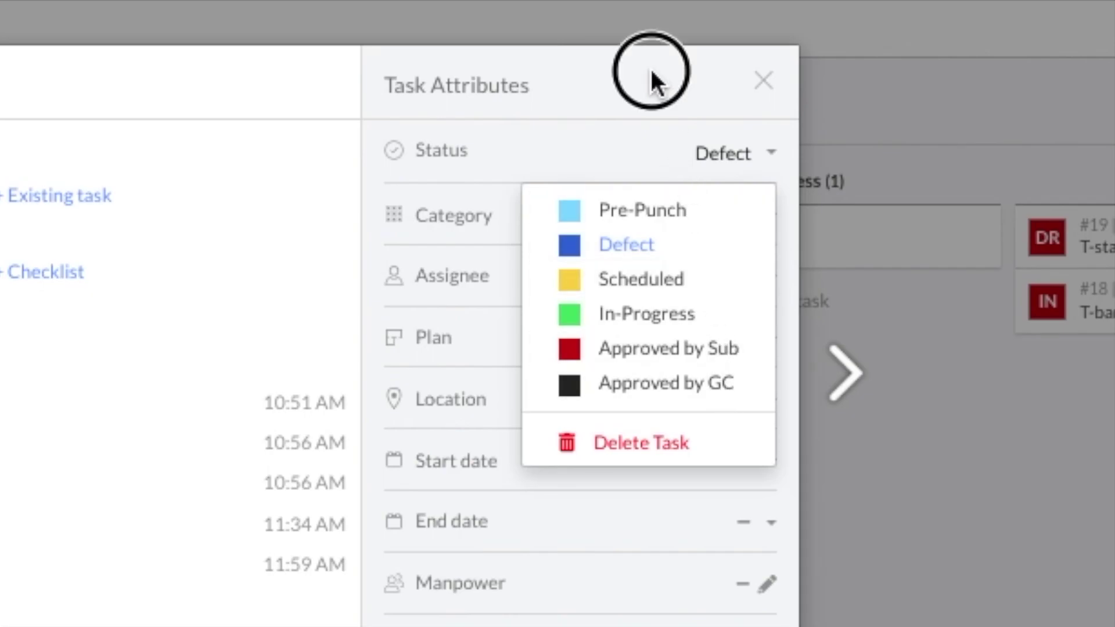
left_click(182, 52)
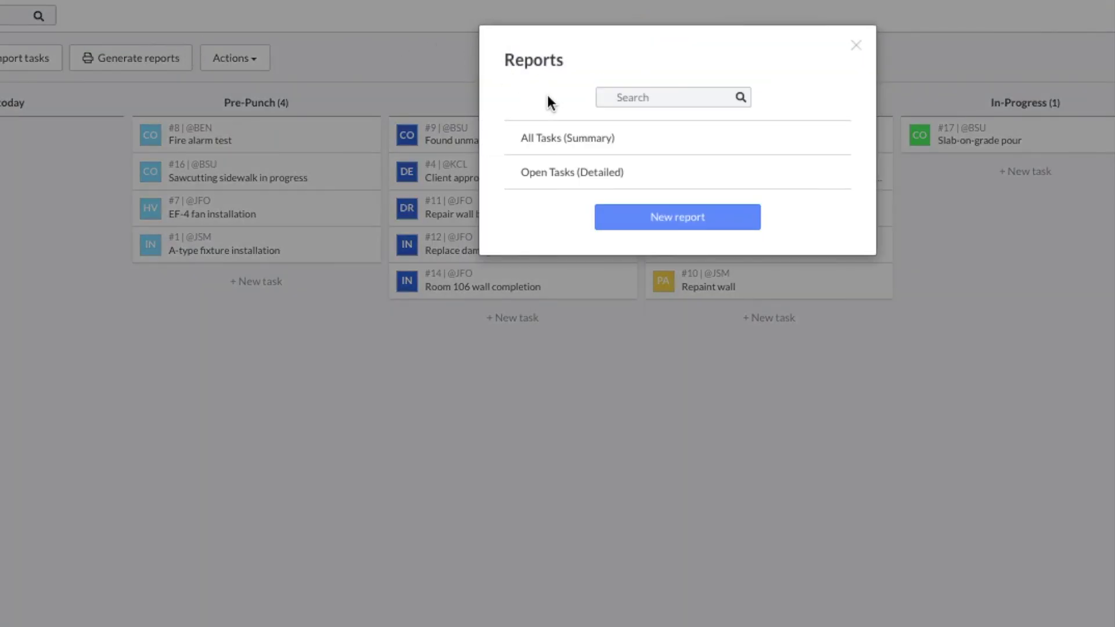
left_click(567, 168)
left_click(769, 120)
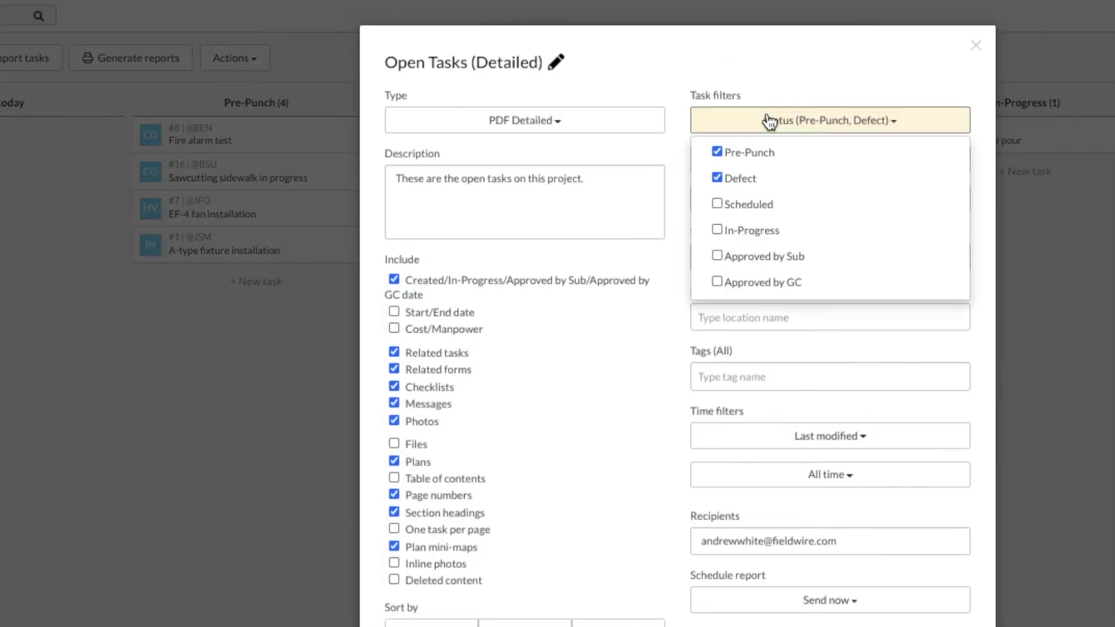
Add Scheduled, In-Progress, Approved by Sub and Approved by GC to the report, then open the task filters.
left_click(777, 205)
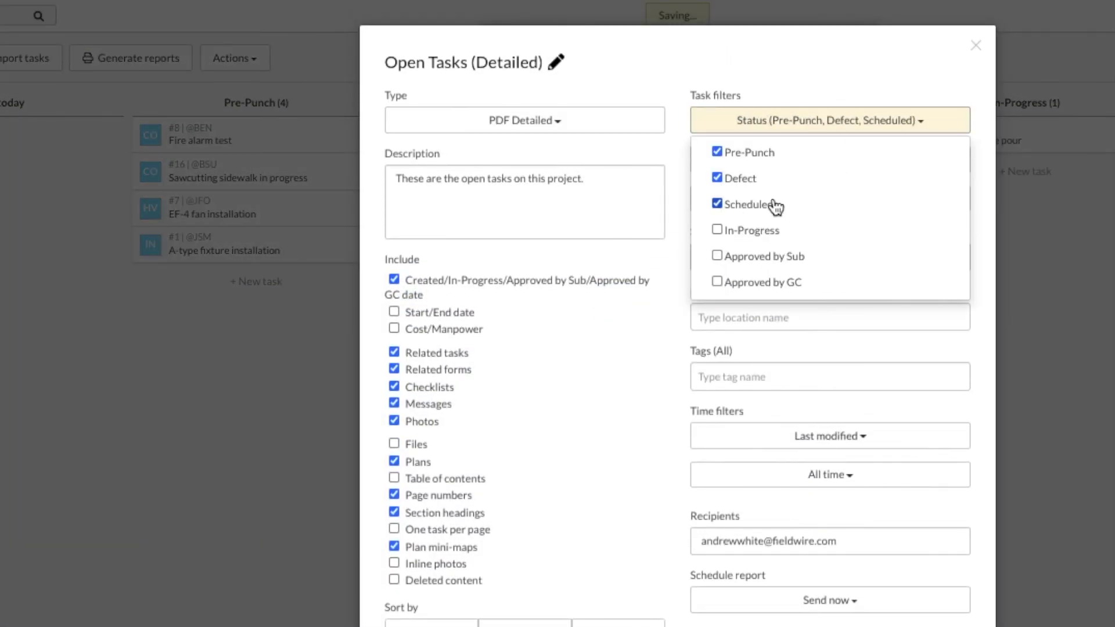
left_click(769, 232)
left_click(770, 258)
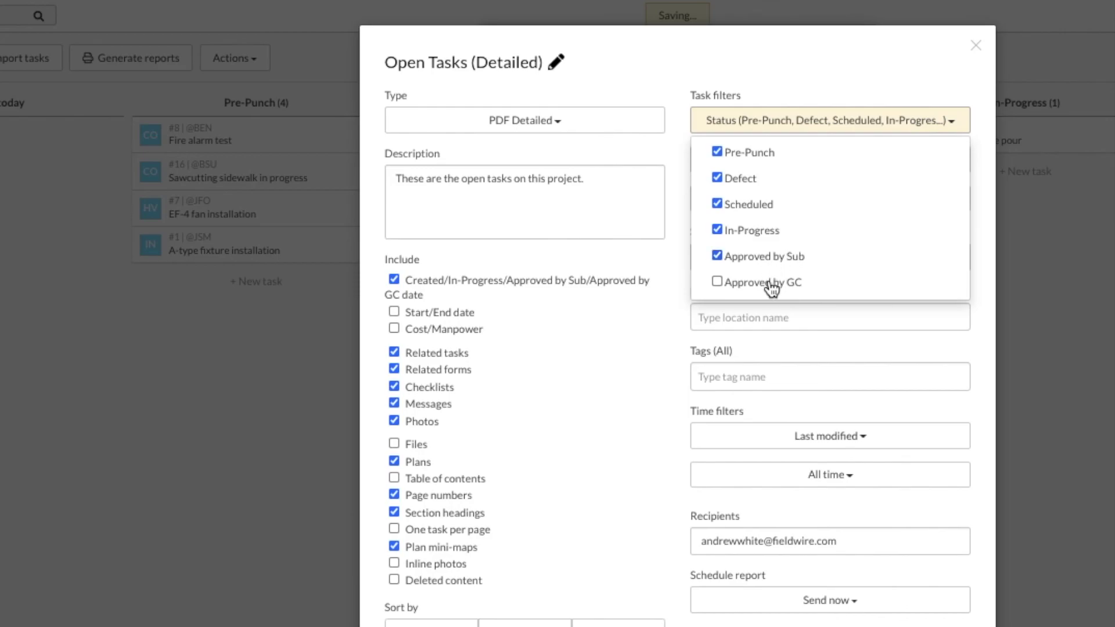
left_click(769, 282)
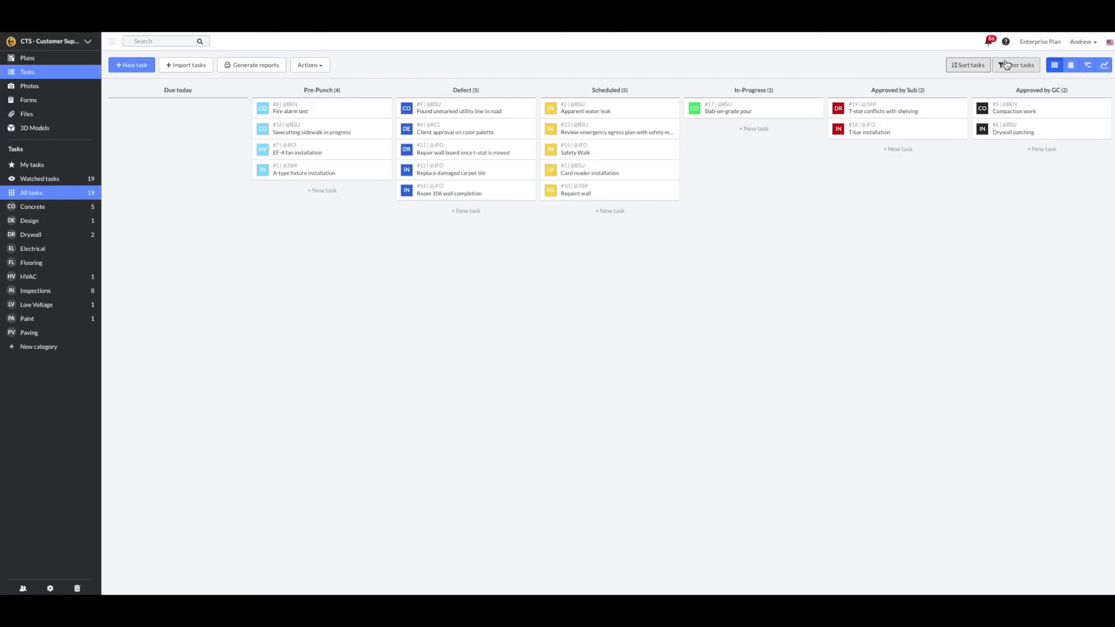
left_click(1007, 64)
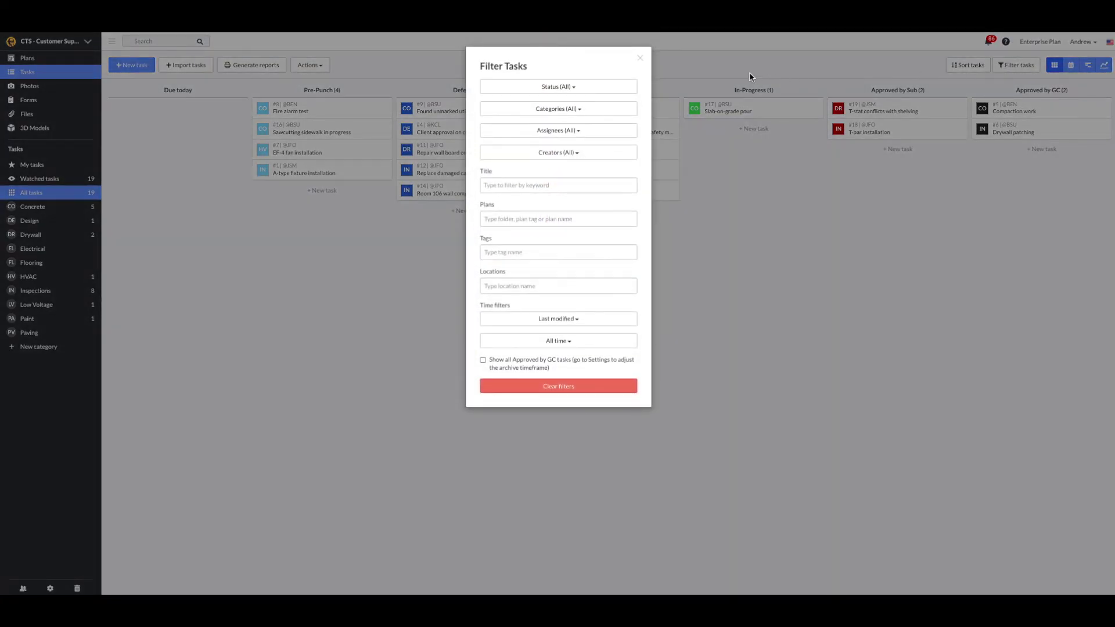
Try the Pre-Punch and In-Progress status filters in turn, leaving the board showing all tasks.
left_click(606, 88)
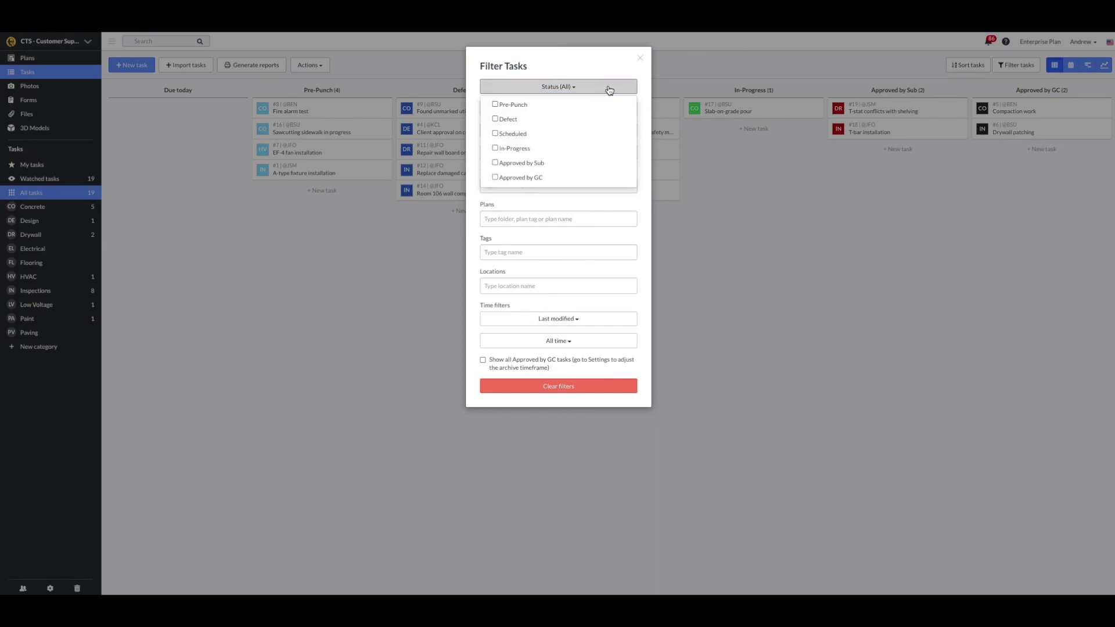
left_click(518, 105)
left_click(520, 107)
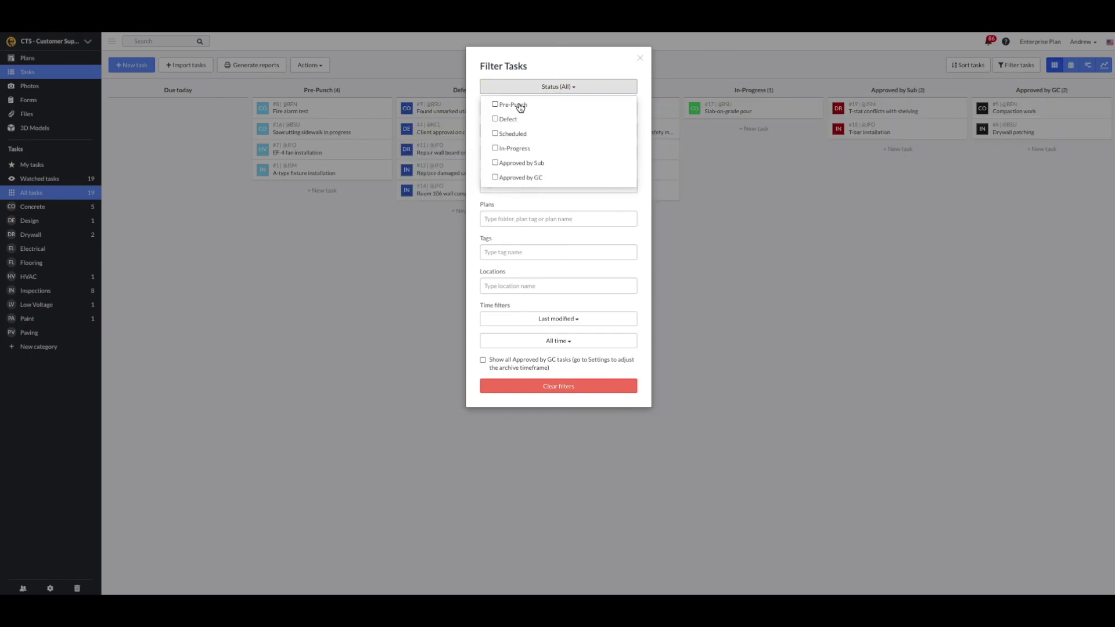
left_click(519, 153)
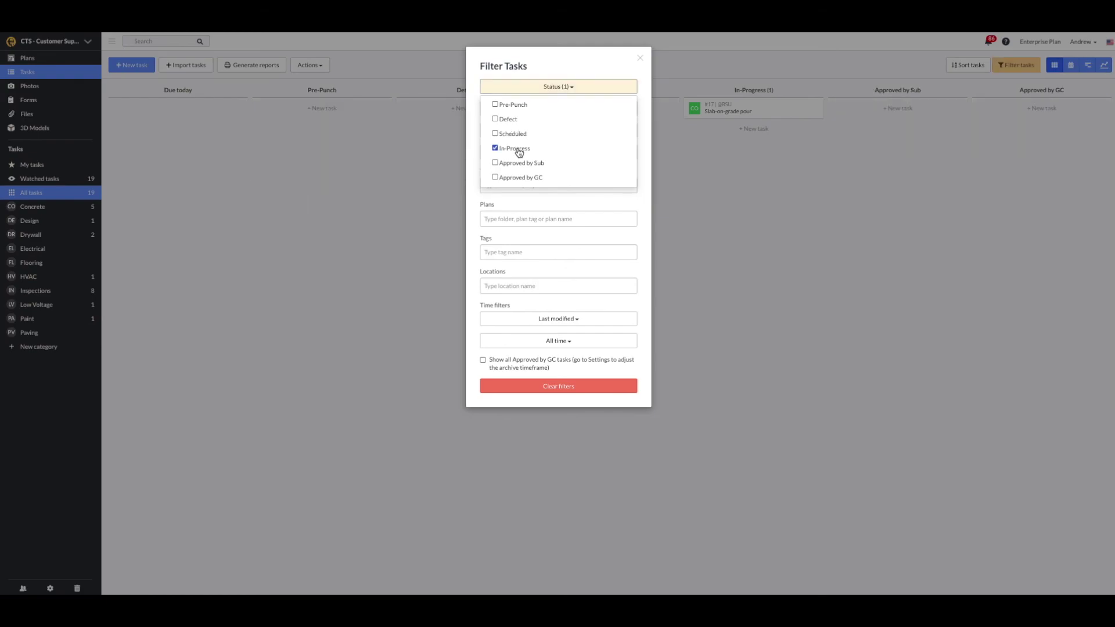
left_click(519, 152)
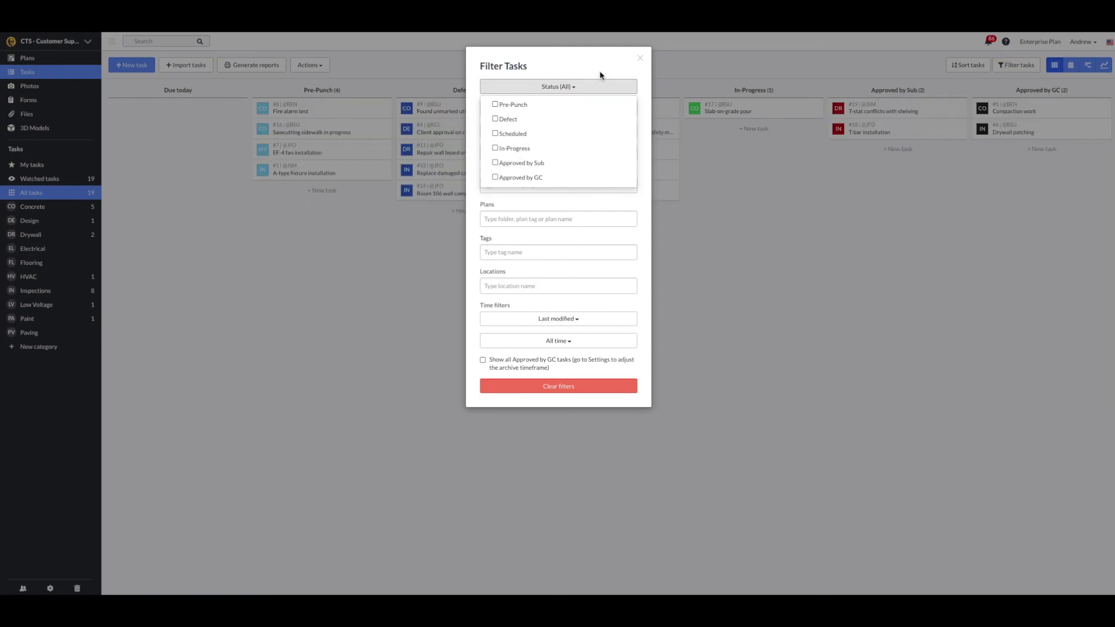